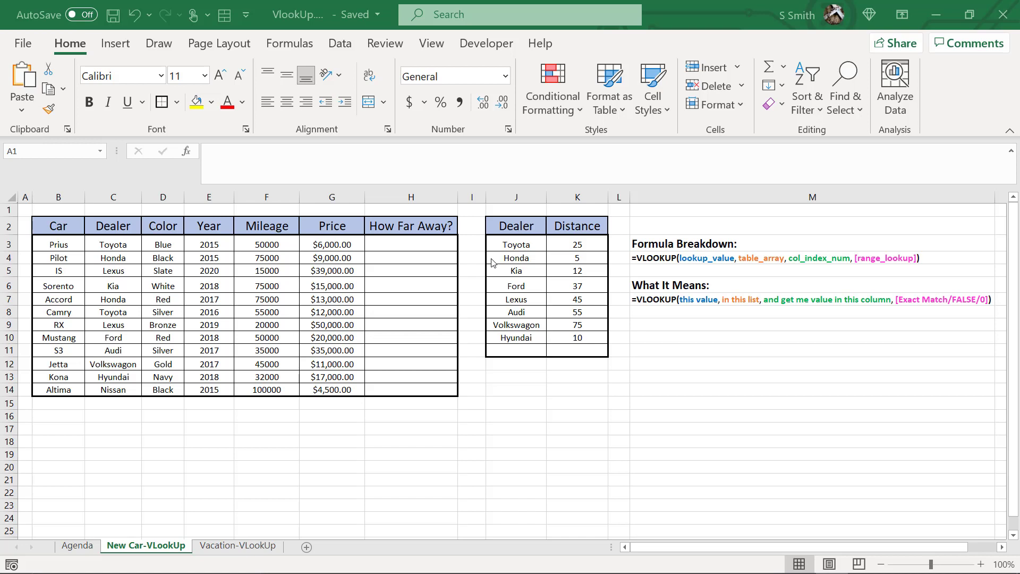
# Step: Begin H3's formula as =vlookup(C3,J3:K11 using the dealer distance table
pyautogui.click(388, 245)
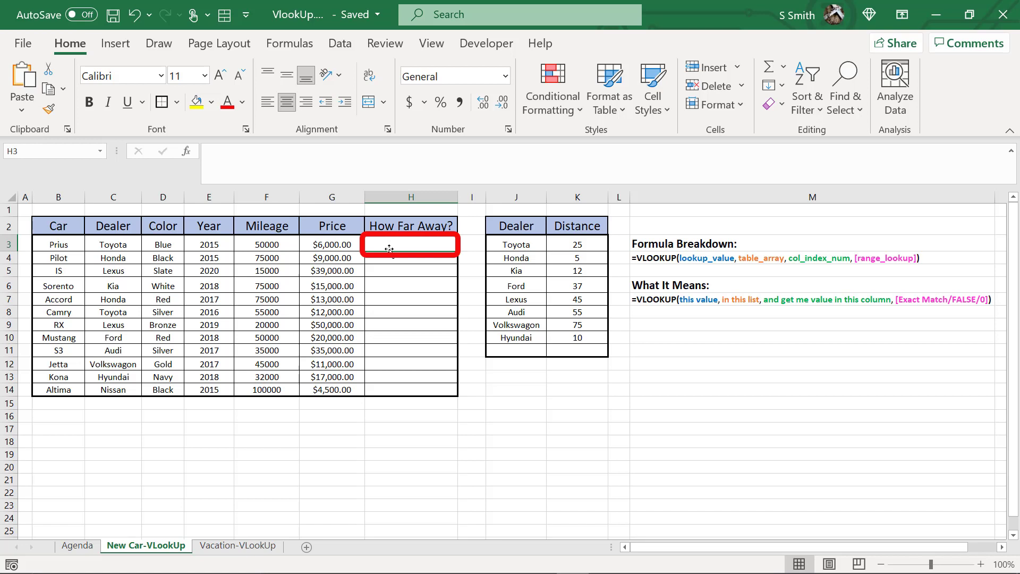
pyautogui.write('=vloo')
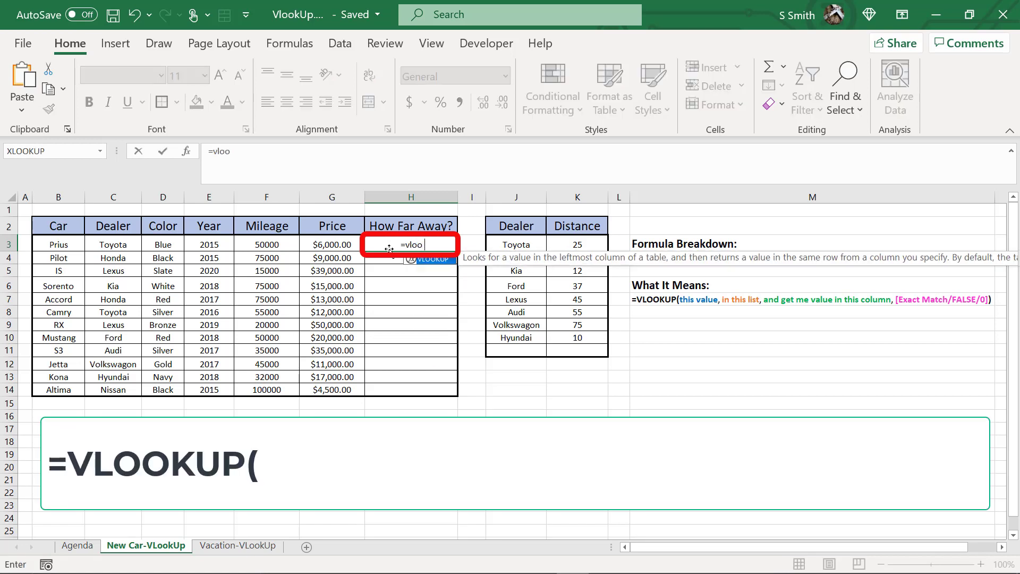
pyautogui.write('kup(')
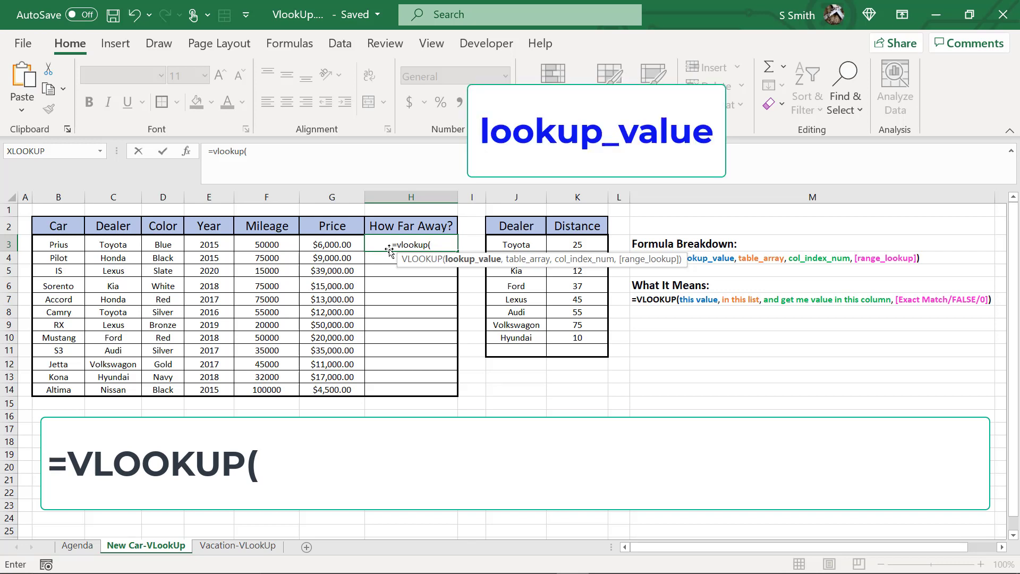
pyautogui.click(94, 246)
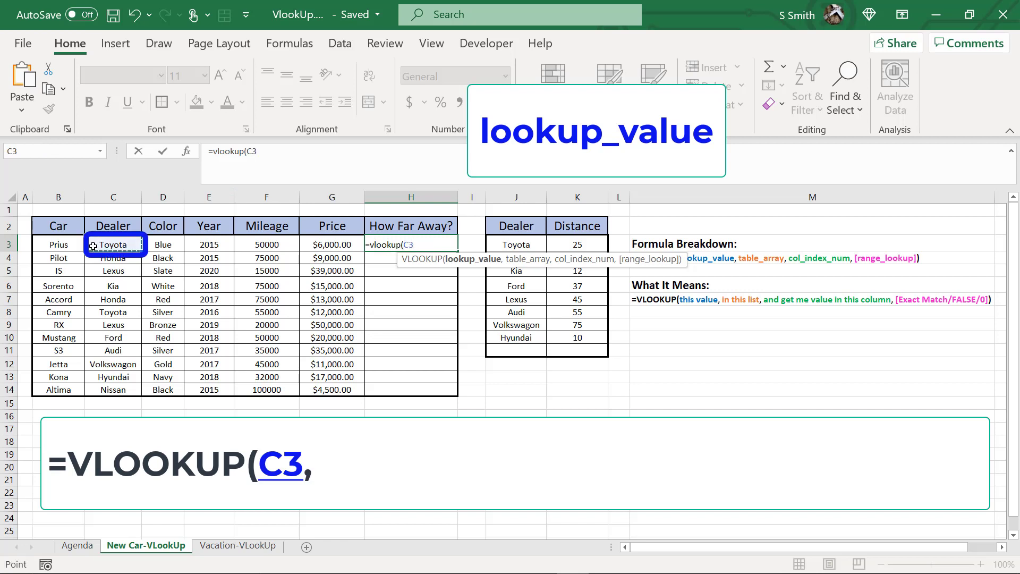
pyautogui.write(',')
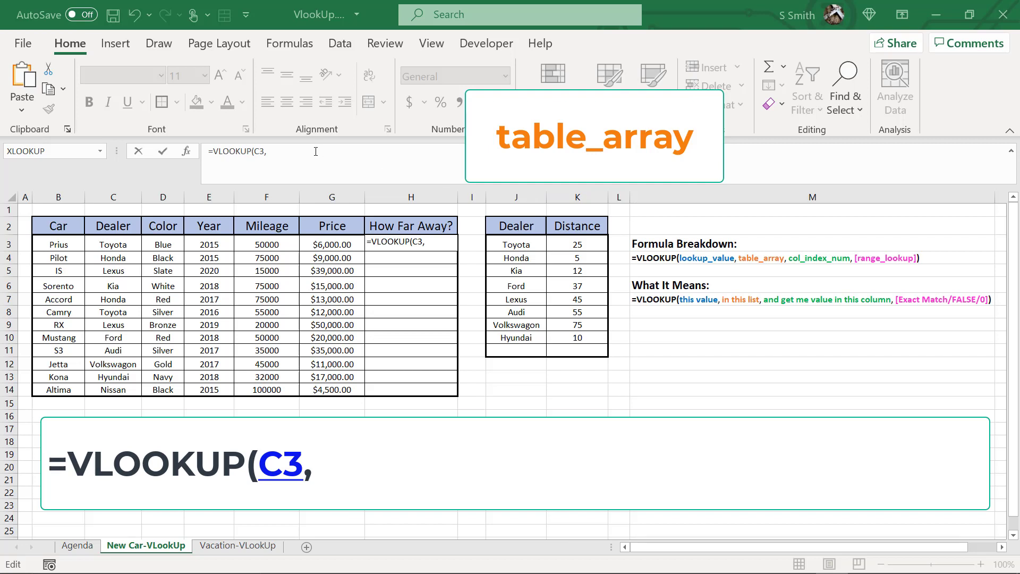
pyautogui.click(506, 245)
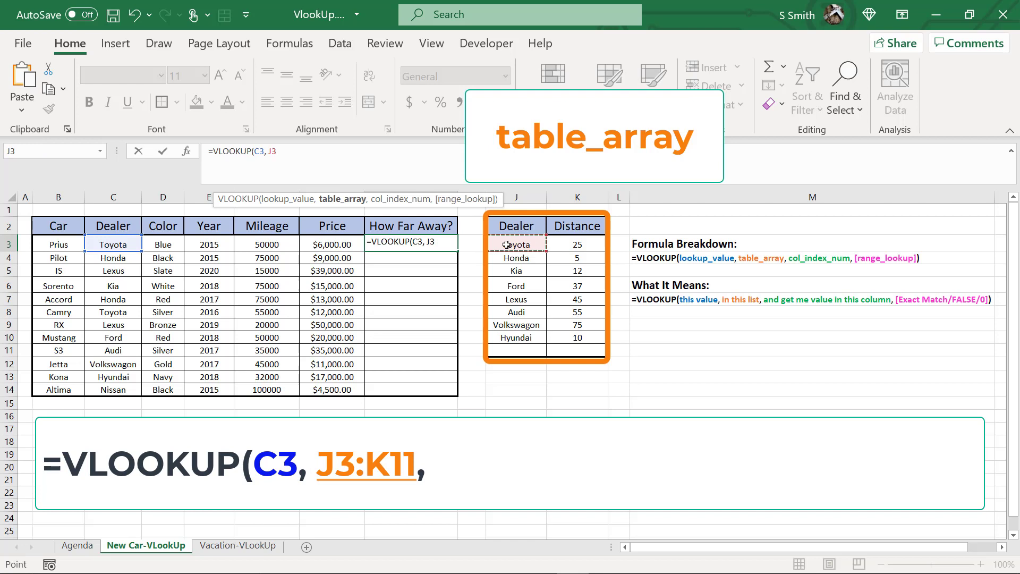
pyautogui.moveTo(506, 245); pyautogui.dragTo(577, 350)
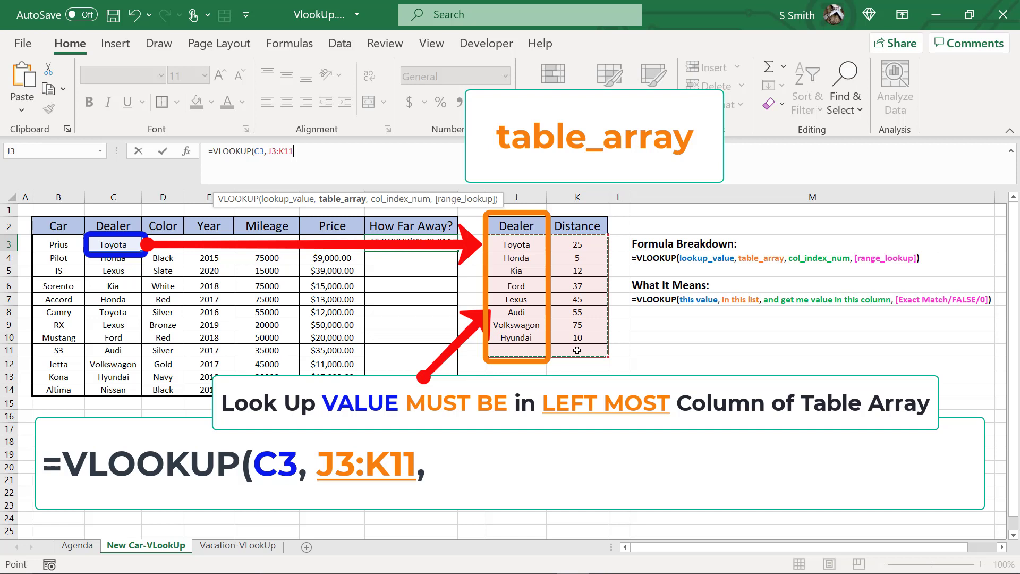
pyautogui.write(',')
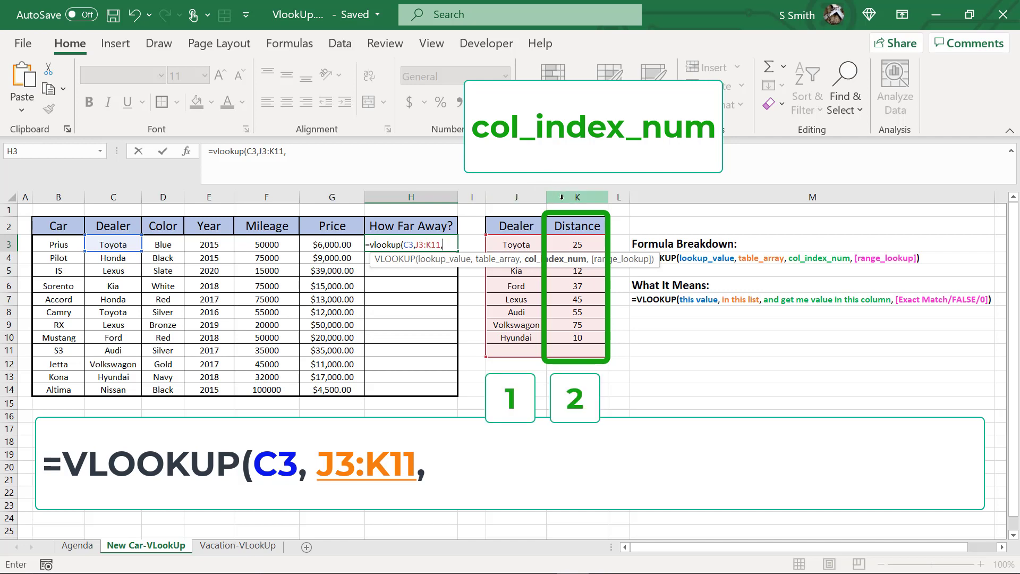
pyautogui.write('2')
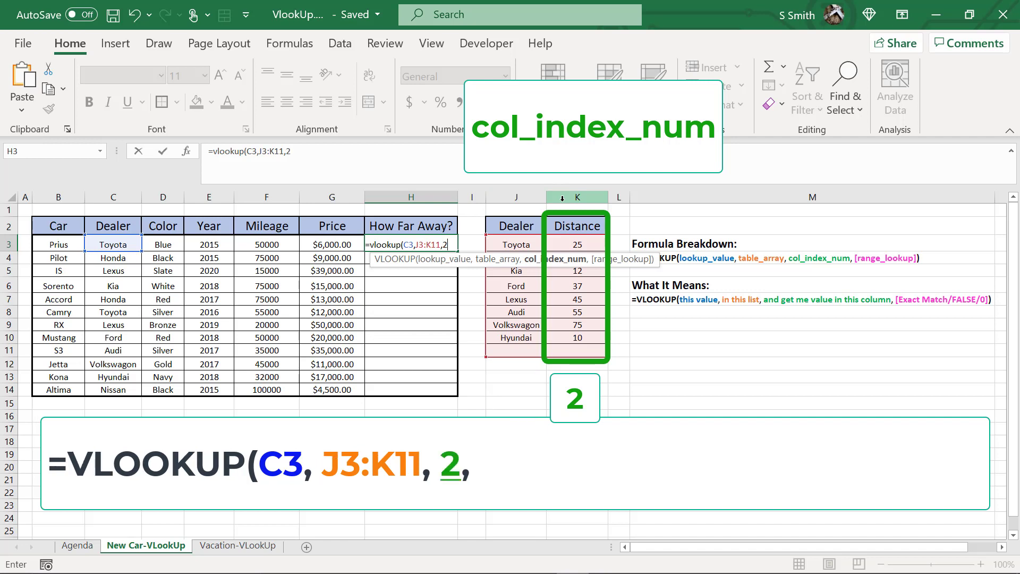
pyautogui.write(',')
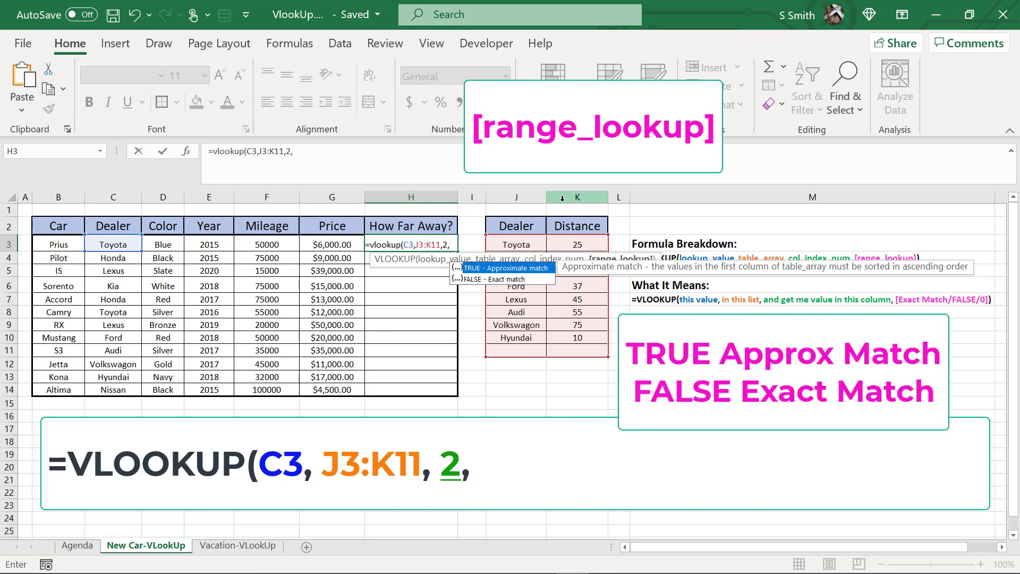
pyautogui.write('false')
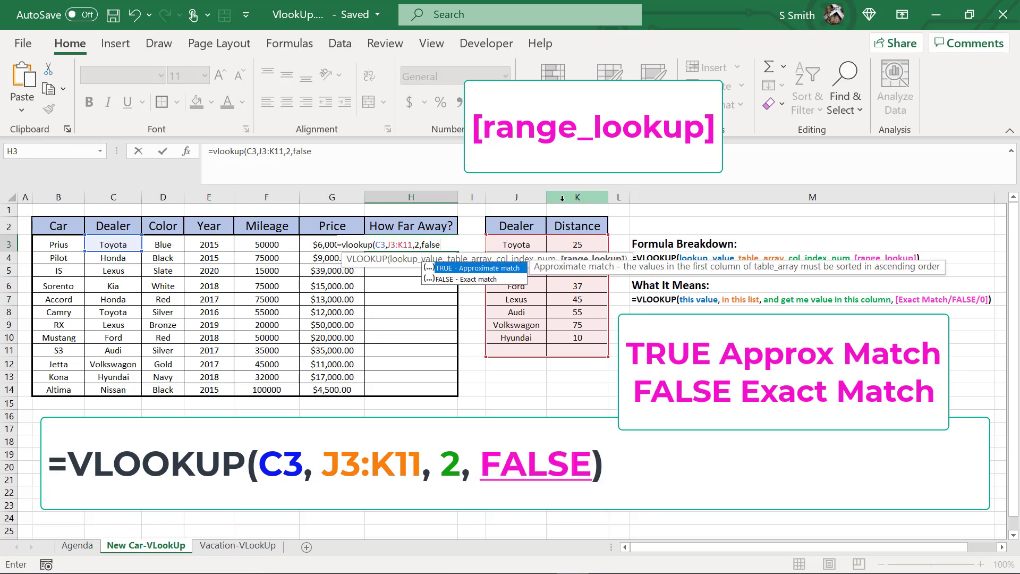
pyautogui.write(')')
# Step: Finish H3's lookup with column 2 and FALSE so it returns Toyota's distance, 25
pyautogui.press('Return')
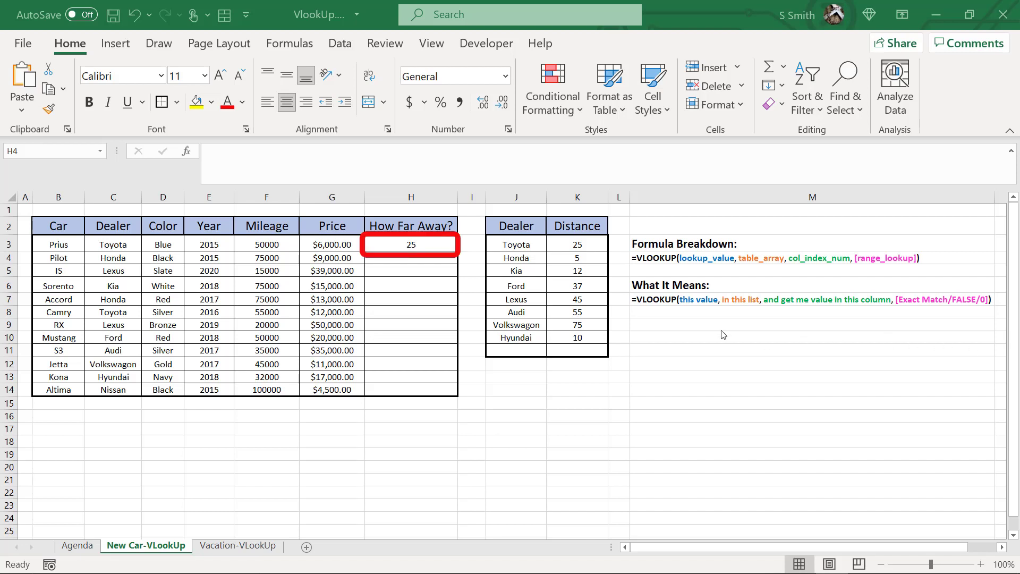
# Step: Copy the H3 VLOOKUP down the How Far Away? column to H14
pyautogui.click(427, 248)
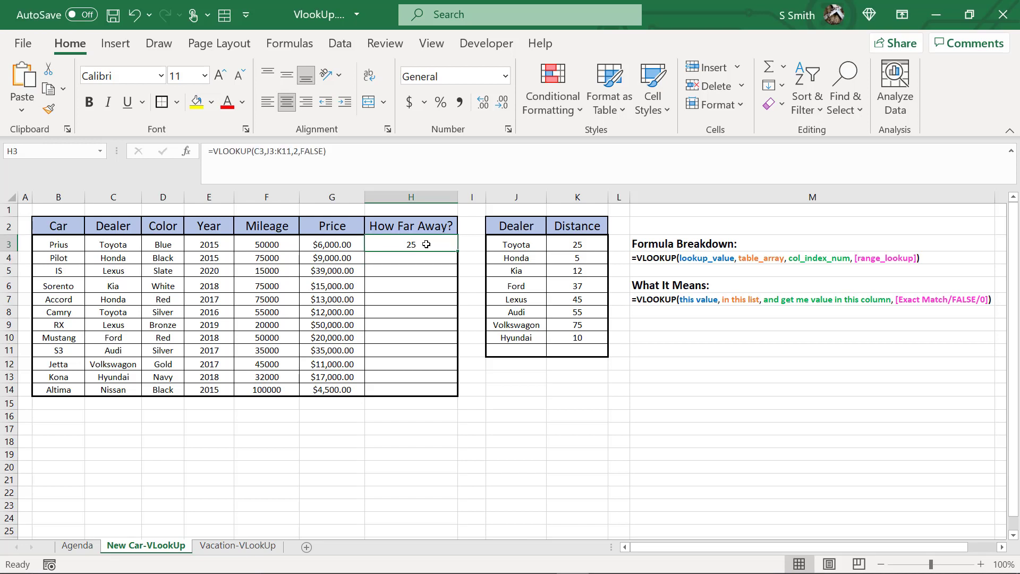
pyautogui.moveTo(457, 256); pyautogui.dragTo(457, 396)
pyautogui.click(411, 350)
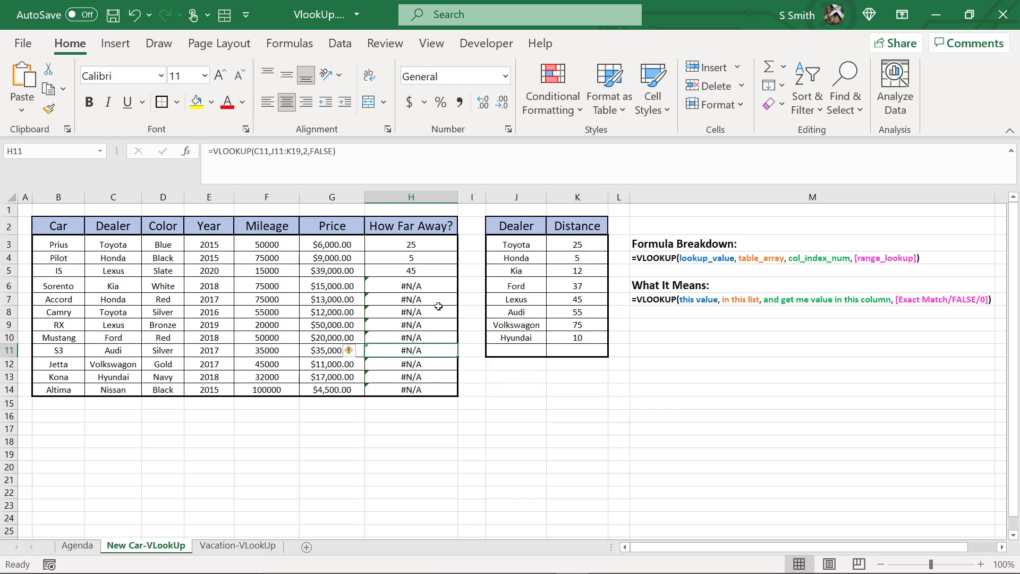
# Step: Compare the H3 and H11 formulas to reveal H11's shifted dealer-table range
pyautogui.click(433, 245)
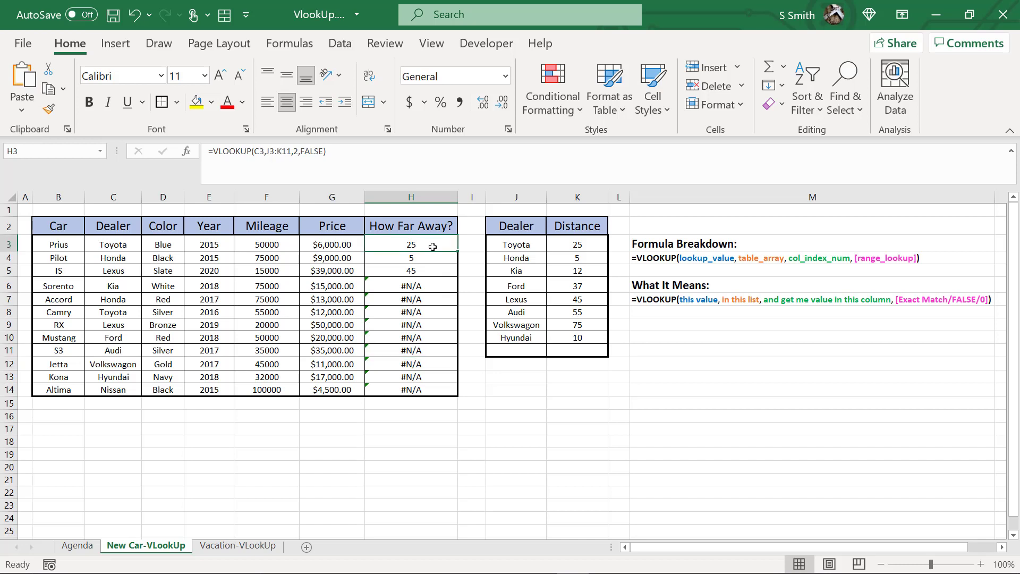
pyautogui.click(423, 352)
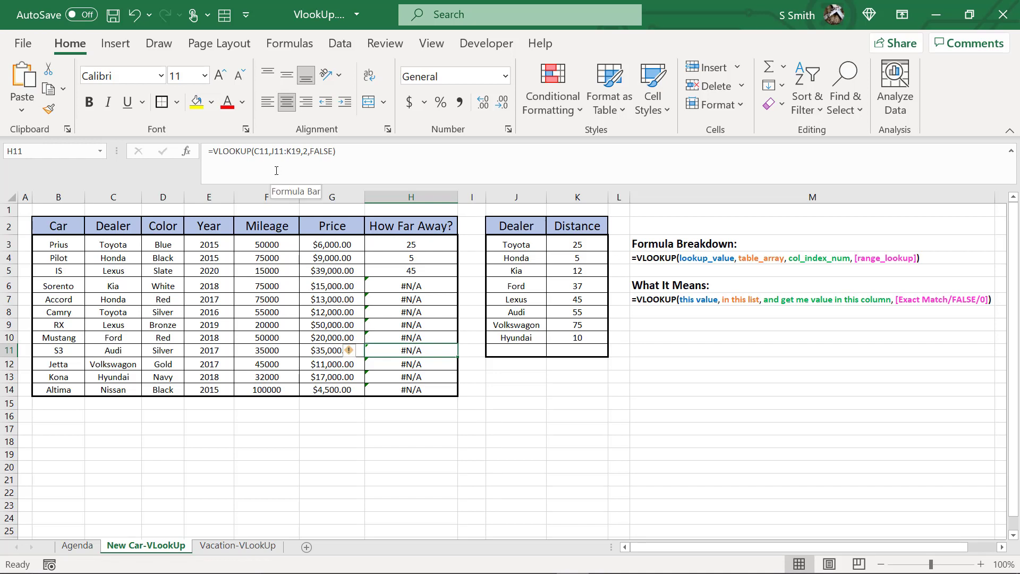
pyautogui.click(272, 152)
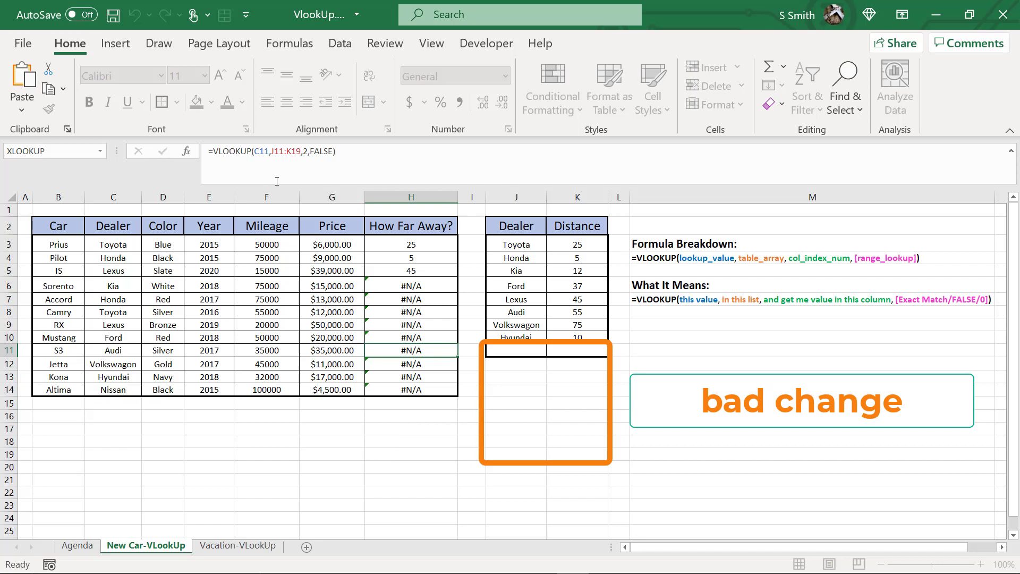
# Step: Lock H3's lookup range to $J$3:$K$11 with F4 and copy it down to H14
pyautogui.press('Return')
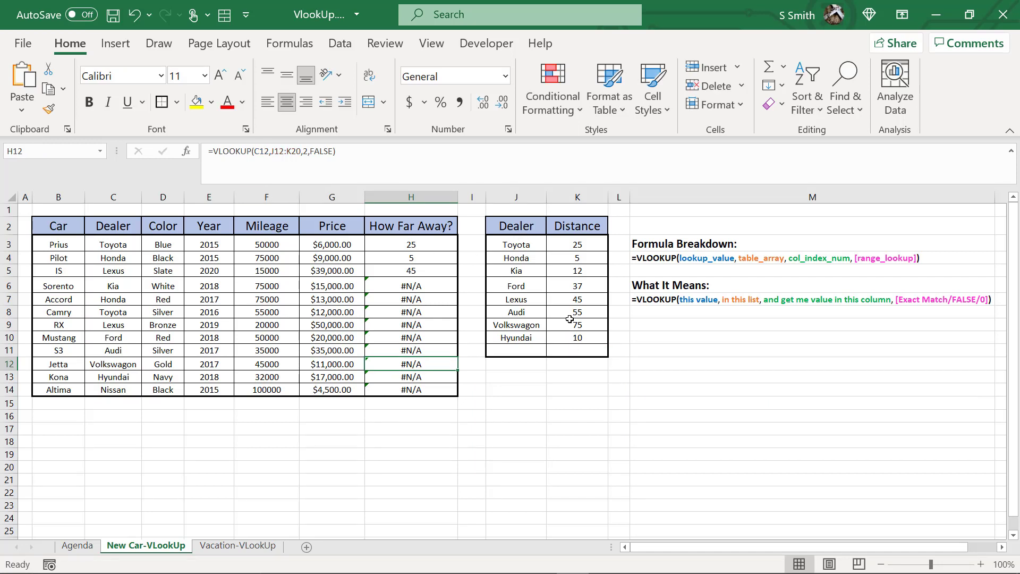
pyautogui.click(420, 242)
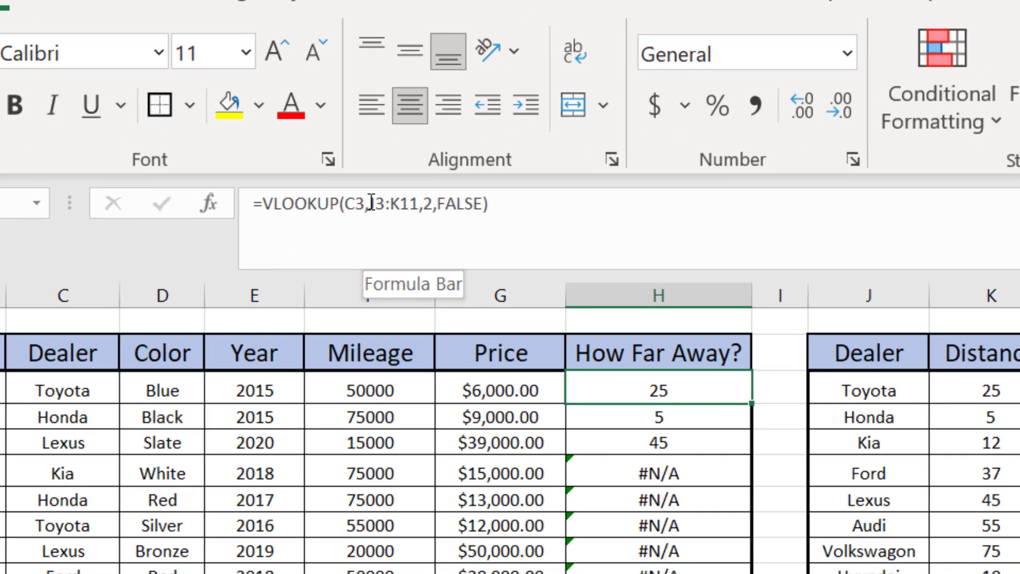
pyautogui.click(371, 203)
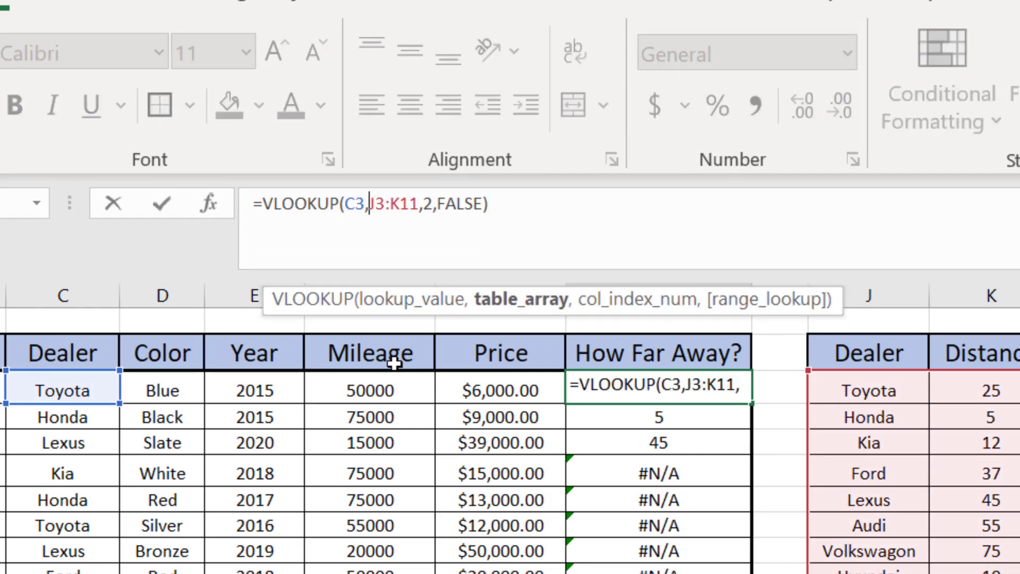
pyautogui.press('F4')
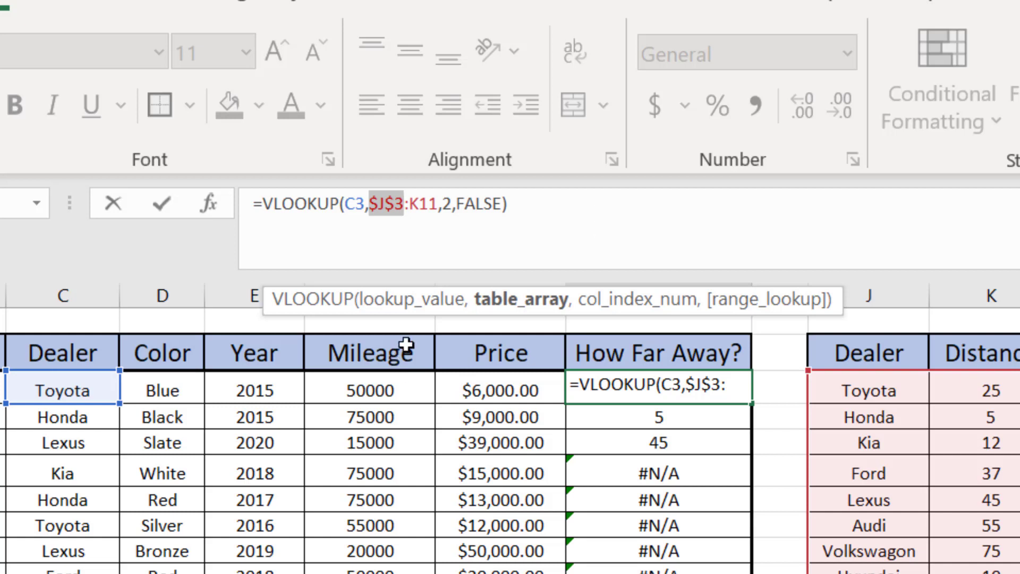
pyautogui.click(405, 204)
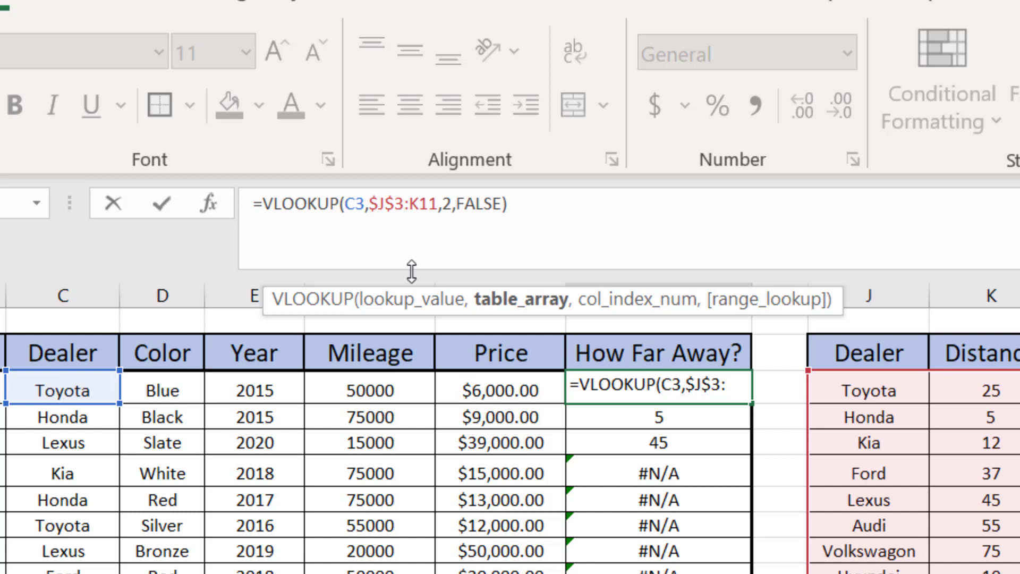
pyautogui.press('Right')
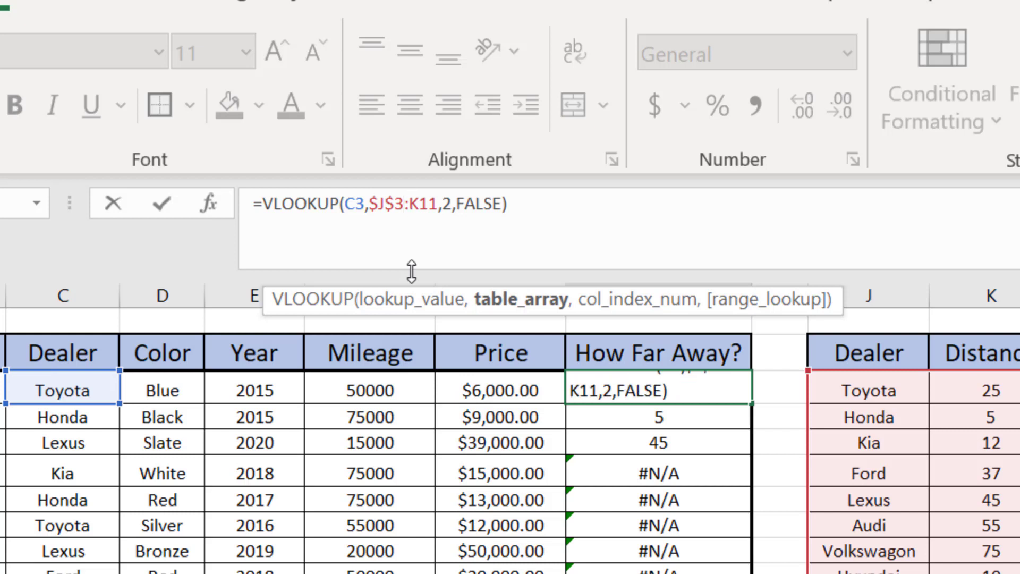
pyautogui.press('F4')
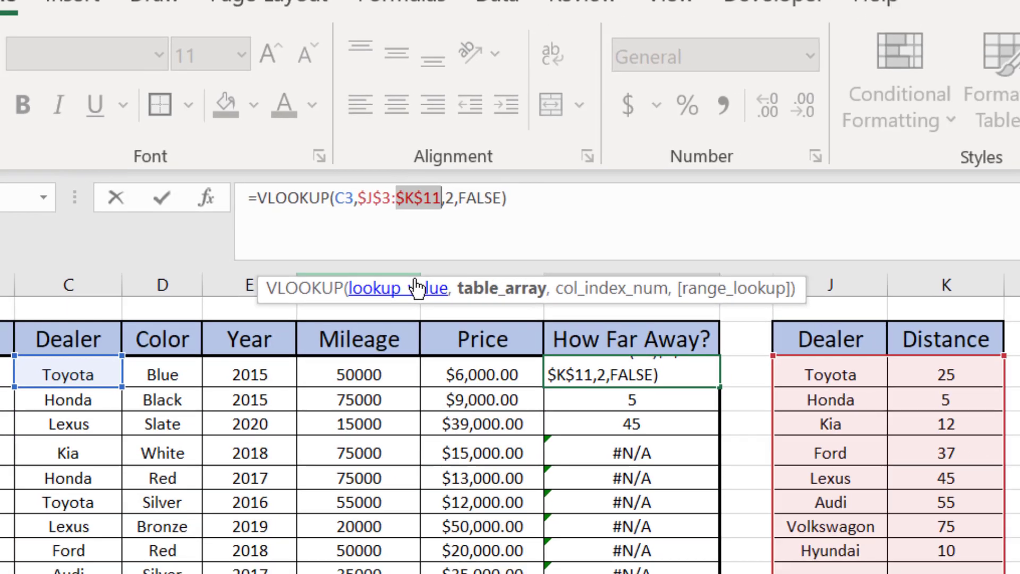
pyautogui.press('Return')
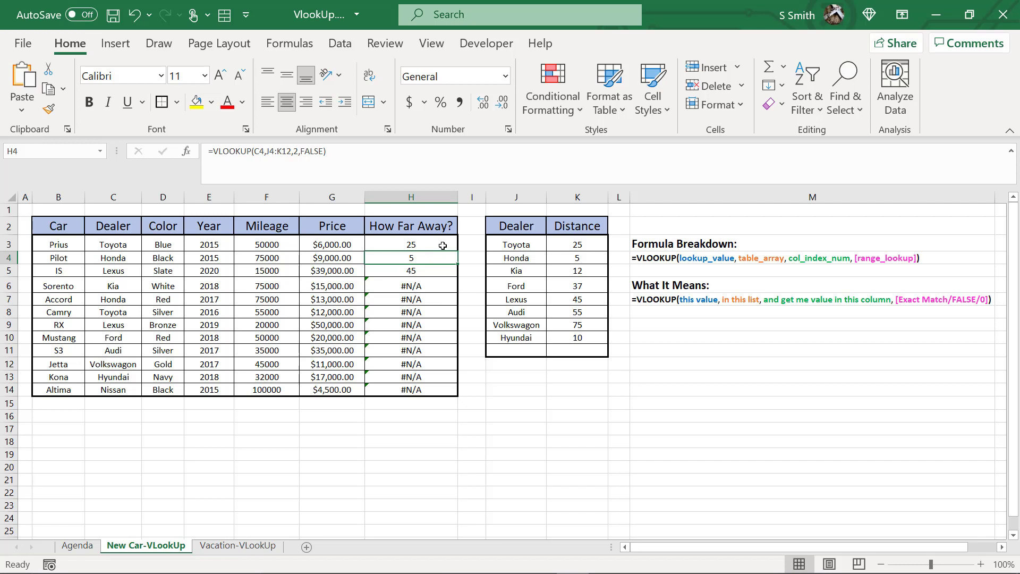
pyautogui.click(442, 245)
pyautogui.moveTo(458, 252); pyautogui.dragTo(455, 392)
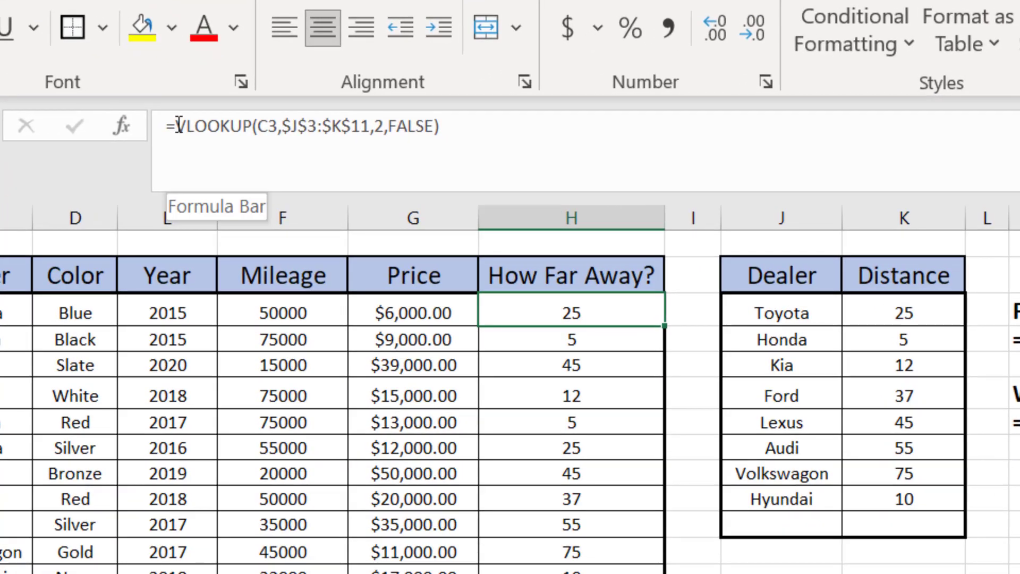
# Step: Edit H3 to IFERROR(VLOOKUP(...),"Dealer Not Found"), which still returns 25
pyautogui.click(177, 126)
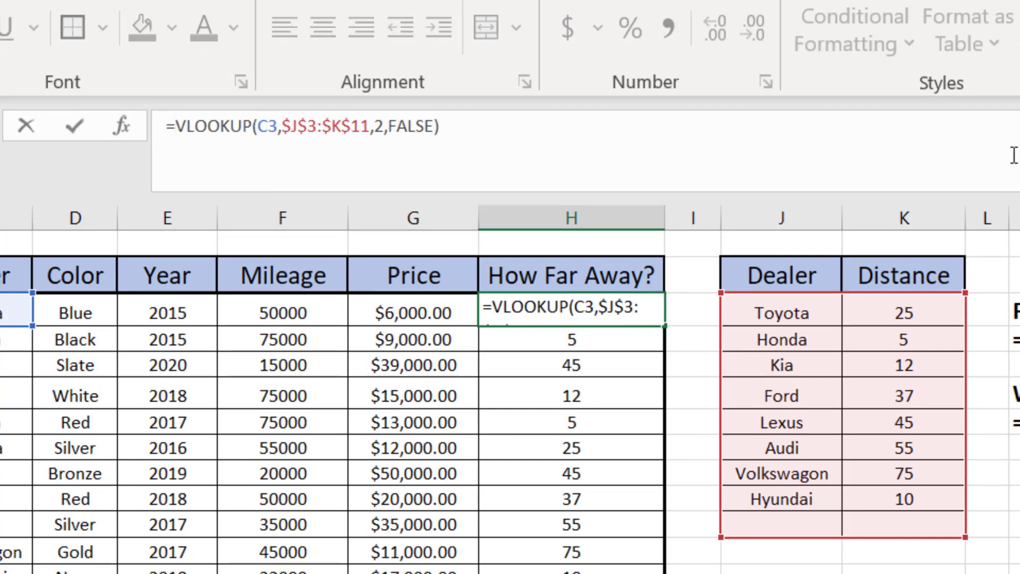
pyautogui.write('iferror')
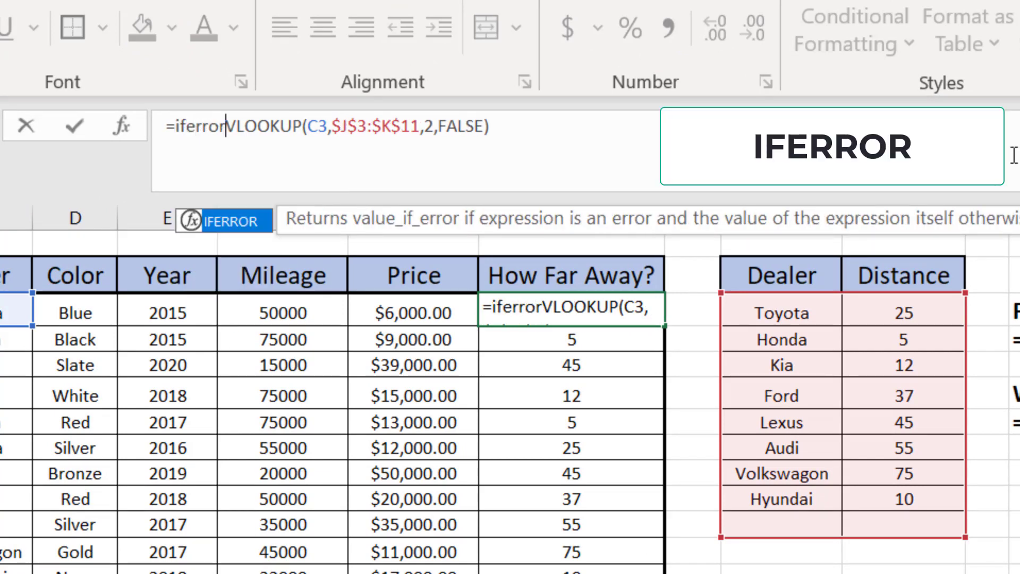
pyautogui.write('(')
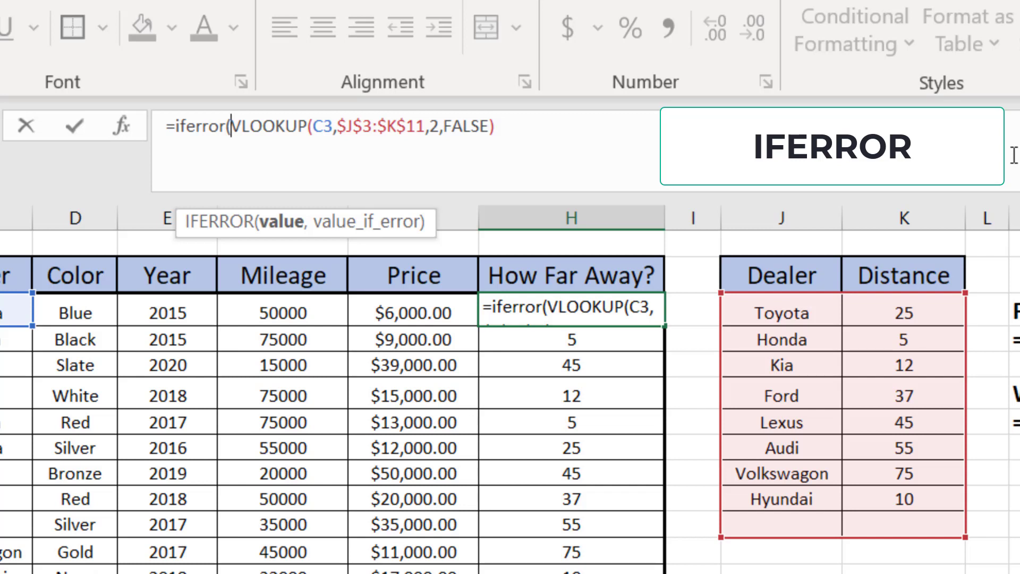
pyautogui.click(539, 126)
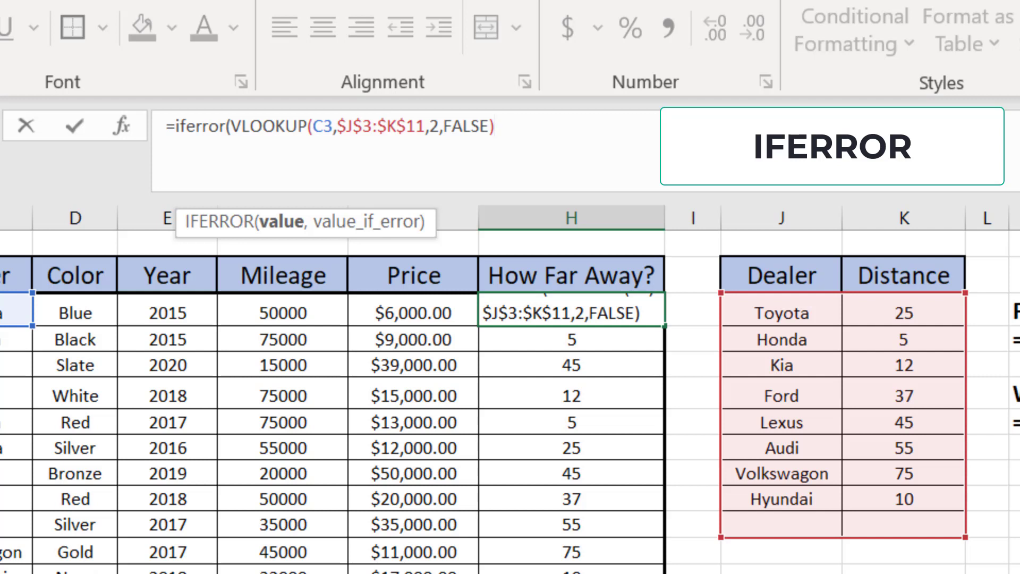
pyautogui.write(',')
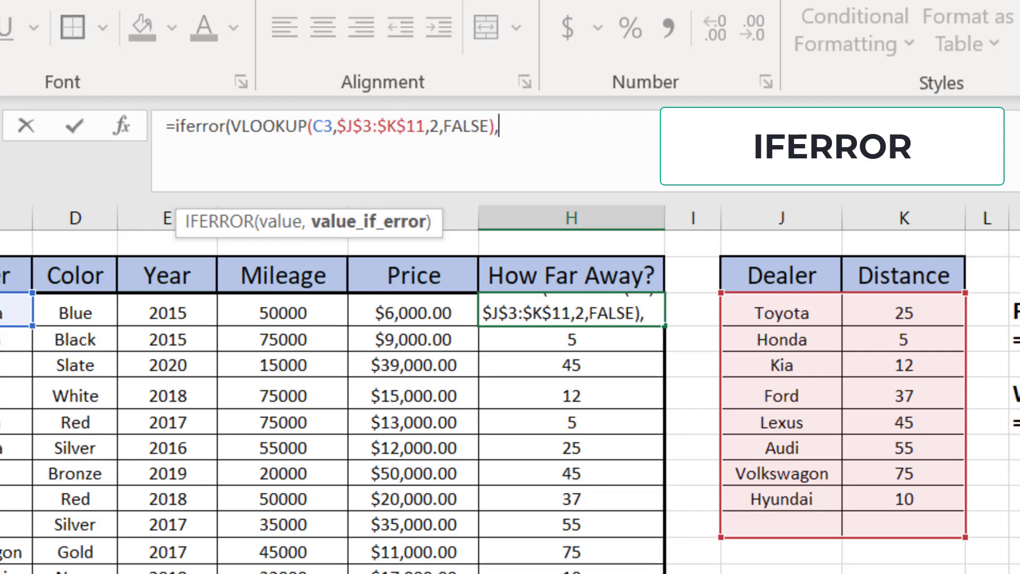
pyautogui.write('"D')
pyautogui.write('ealer Not F')
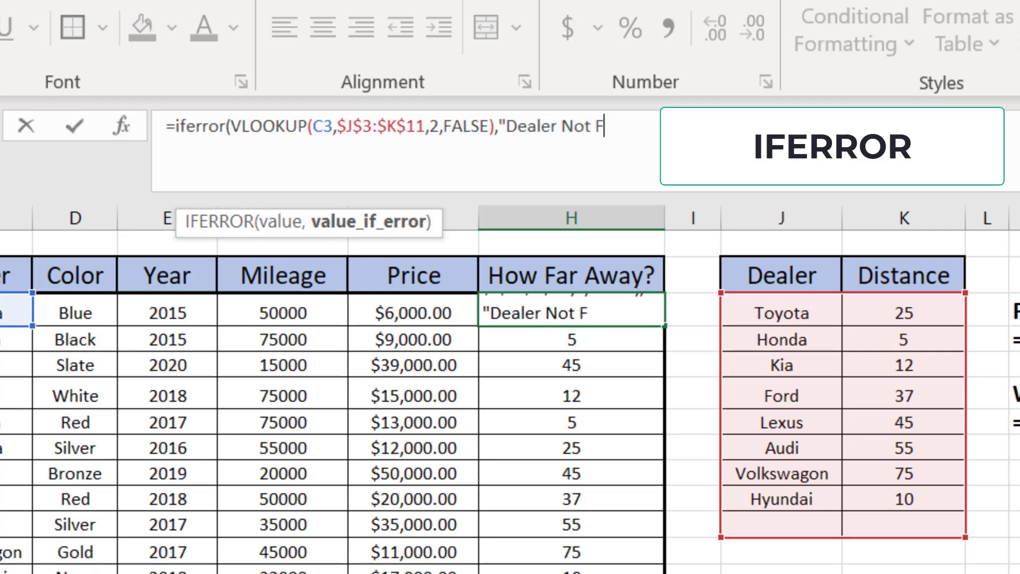
pyautogui.write('ound"')
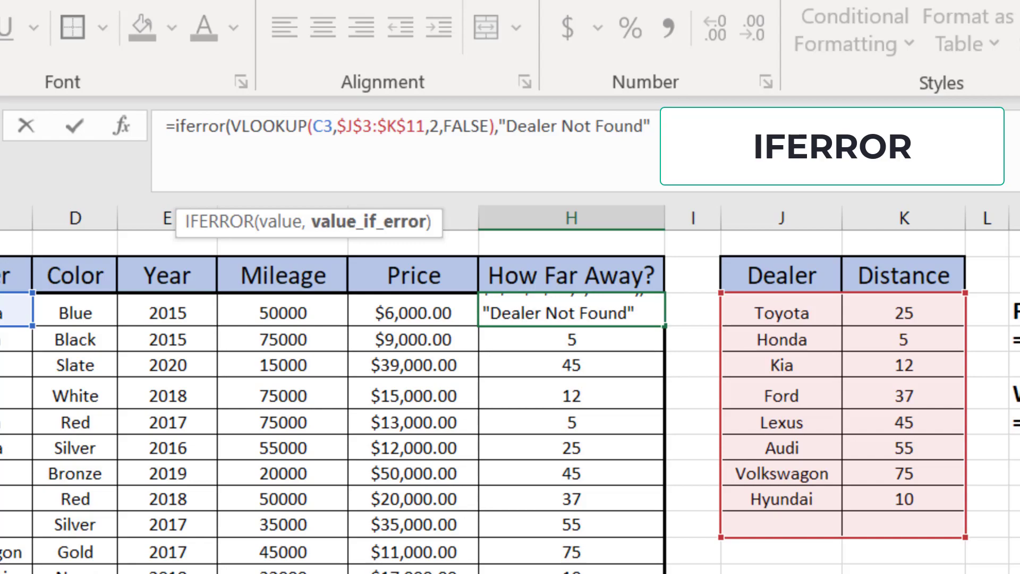
pyautogui.write(')')
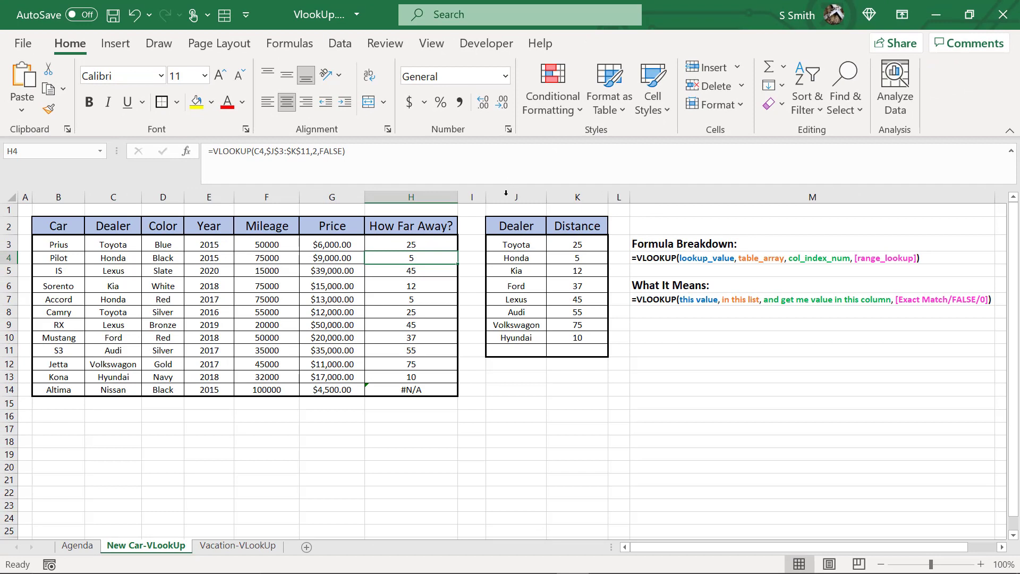
# Step: Copy H3's IFERROR formula down to H14, so the Altima row shows Dealer Not Found
pyautogui.click(427, 243)
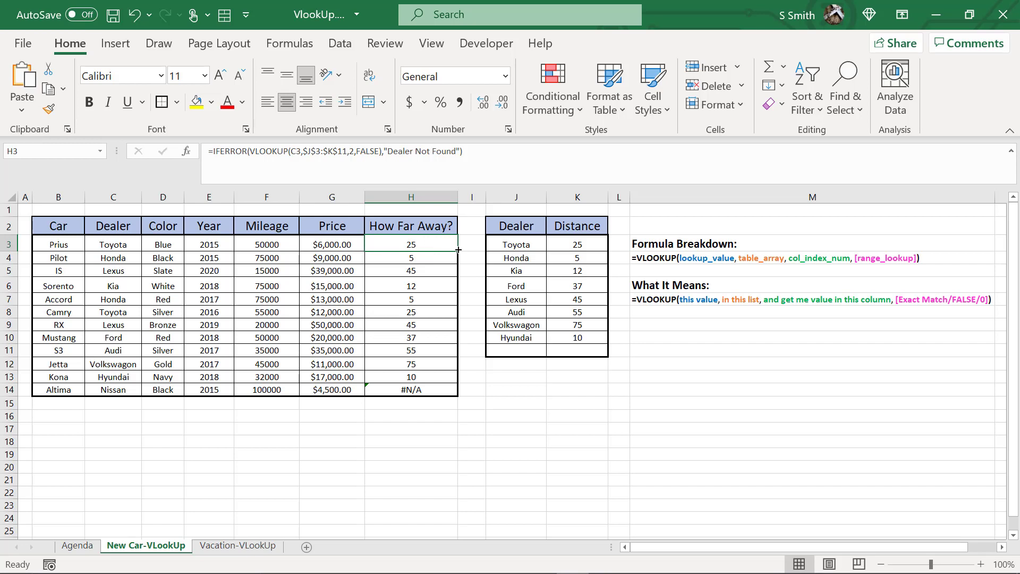
pyautogui.moveTo(459, 252); pyautogui.dragTo(450, 395)
pyautogui.click(445, 391)
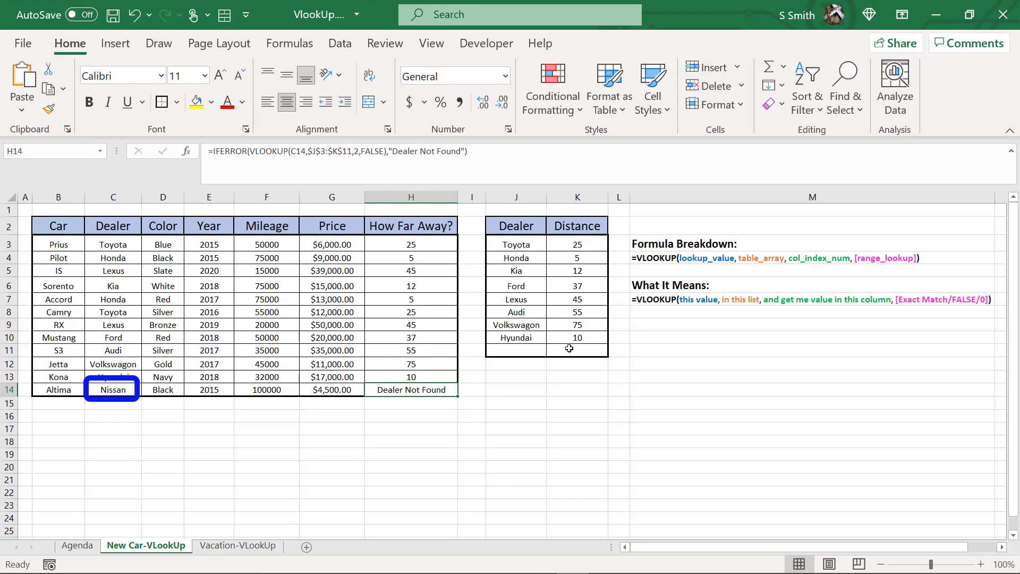
# Step: Add Nissan with distance 20 in J11:K11 of the dealer table
pyautogui.click(517, 349)
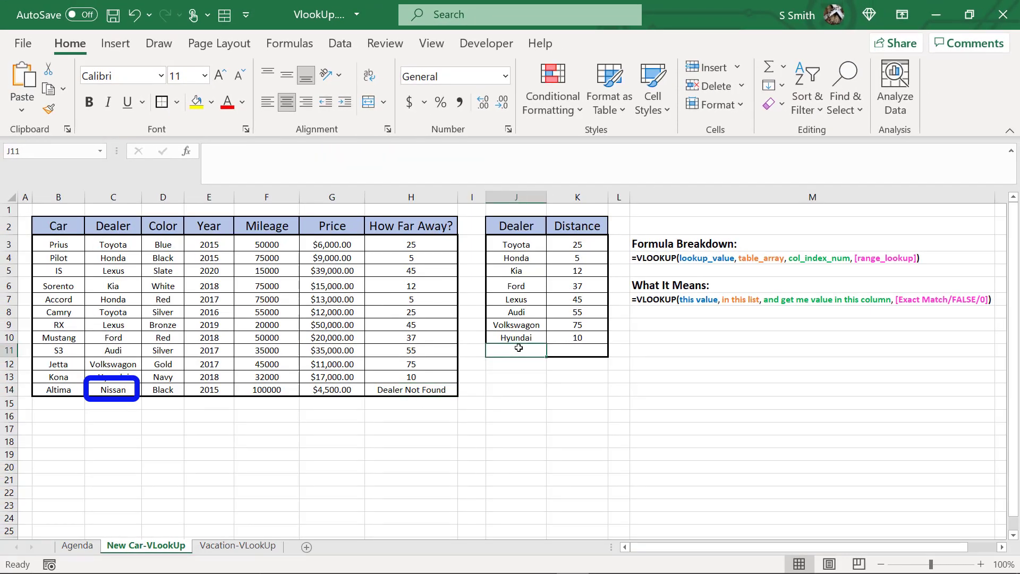
pyautogui.doubleClick(522, 345)
pyautogui.write('Nissan')
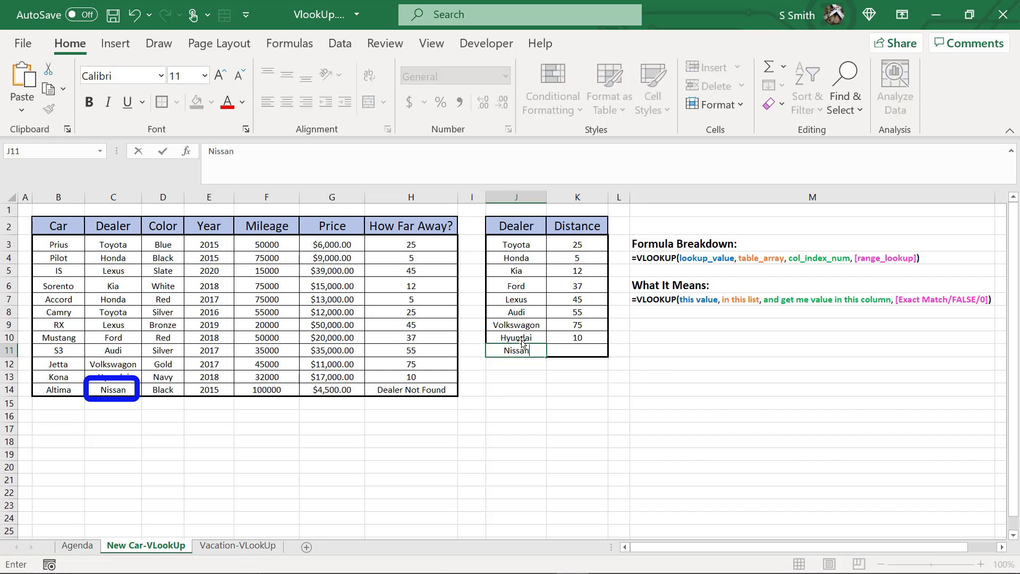
pyautogui.press('Tab')
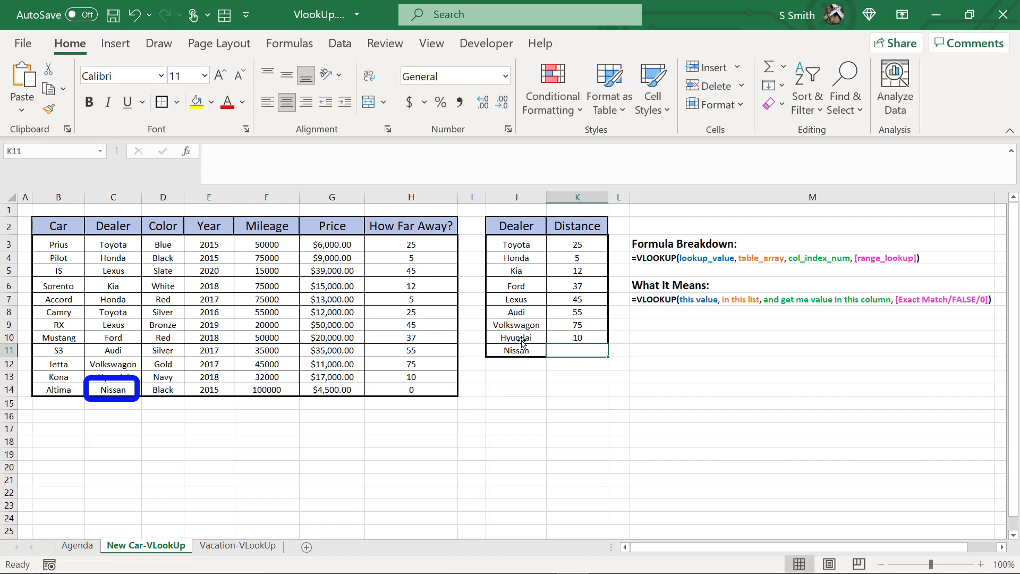
pyautogui.write('20')
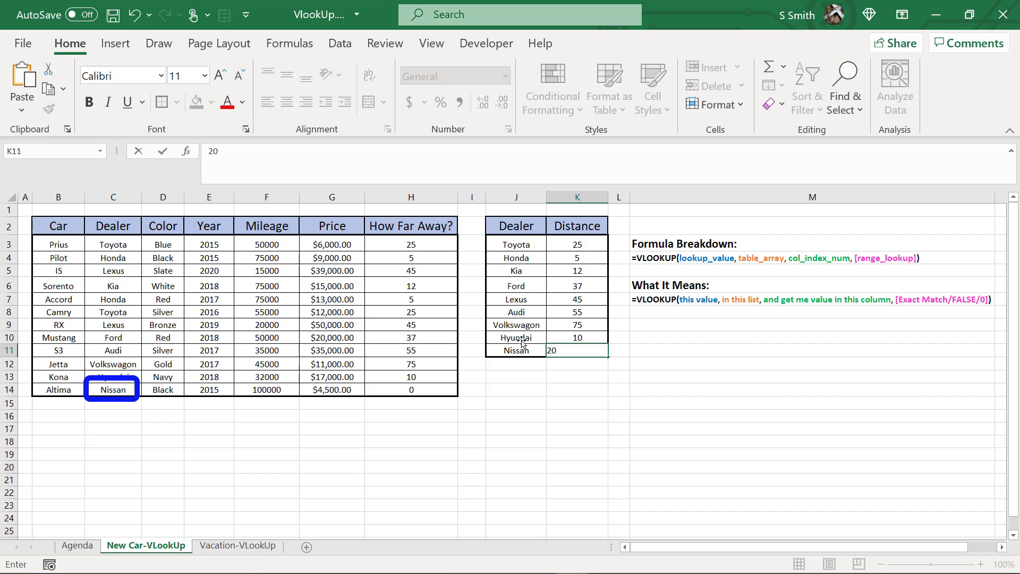
pyautogui.press('Return')
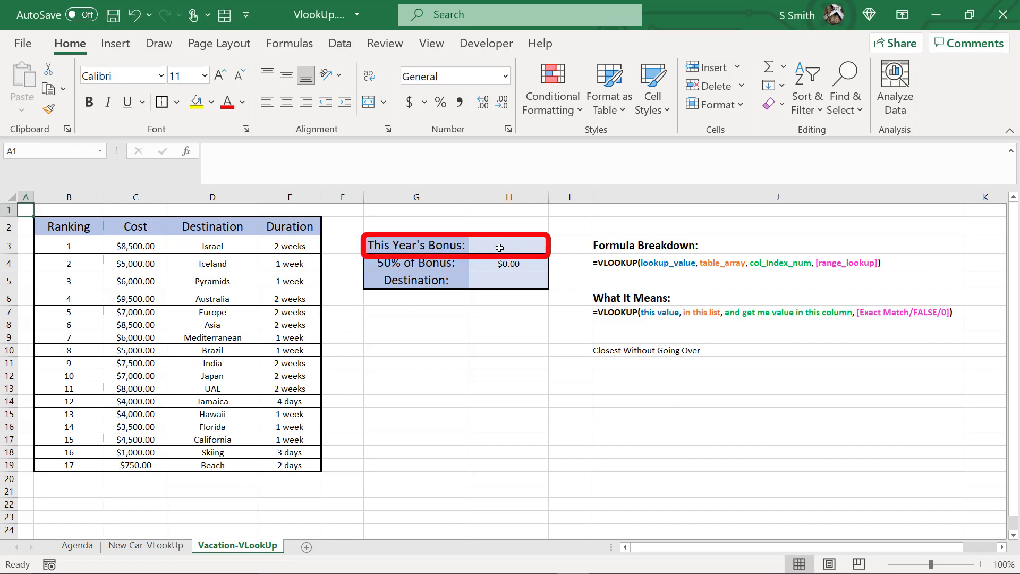
# Step: Check the 50% of Bonus cell H4 and the empty Destination cell H5
pyautogui.click(516, 264)
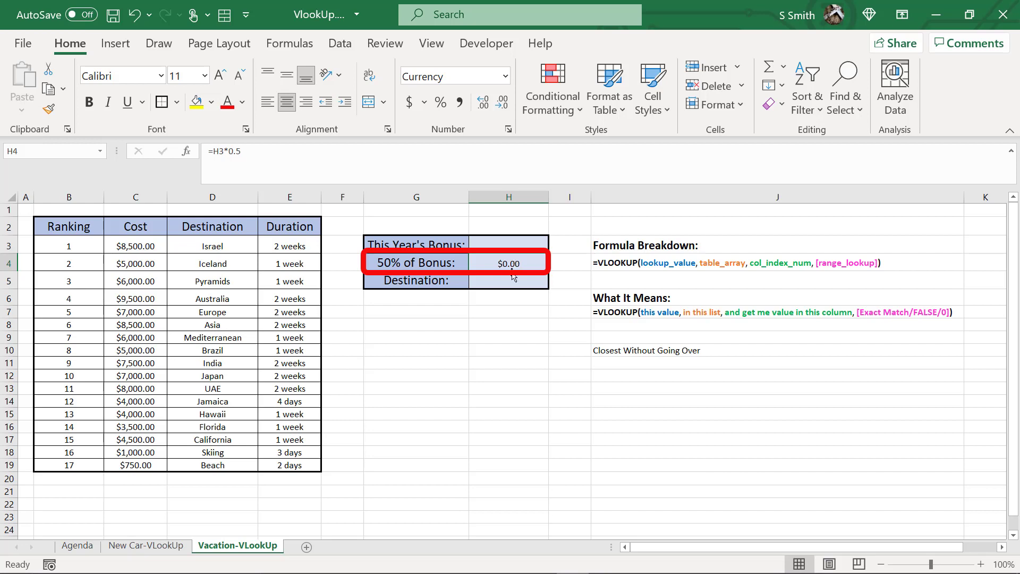
pyautogui.click(514, 279)
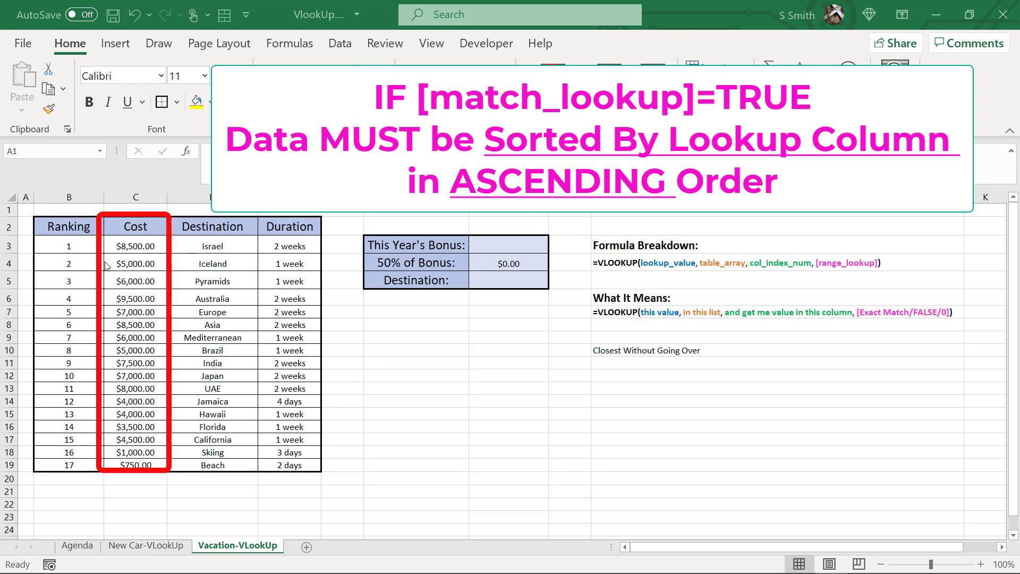
# Step: Sort the vacation rows B3:E19 by Cost (column C), smallest to largest
pyautogui.moveTo(53, 246)
pyautogui.mouseDown()
pyautogui.moveTo(292, 454)
pyautogui.moveTo(292, 466)
pyautogui.mouseUp()
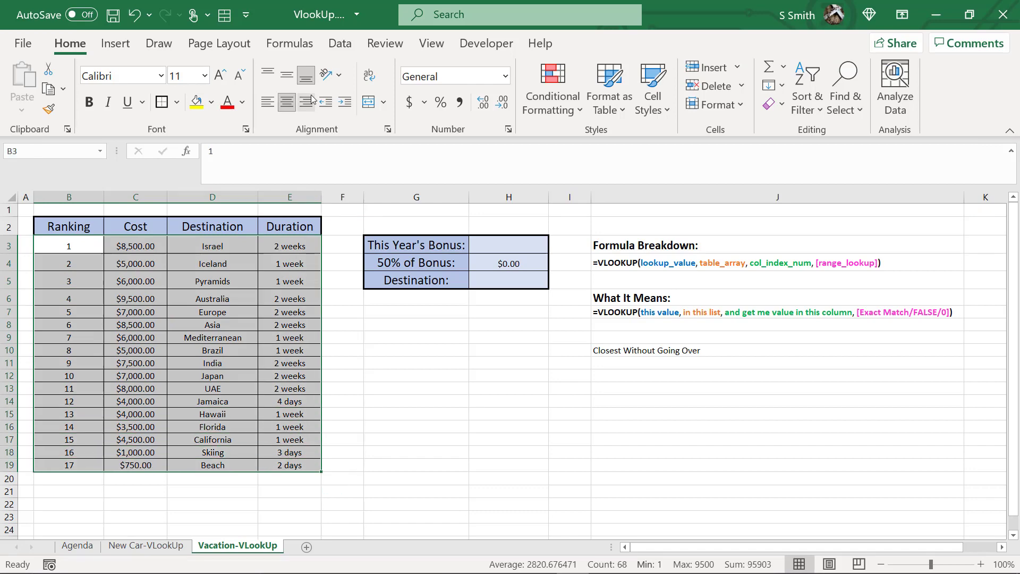
pyautogui.click(340, 45)
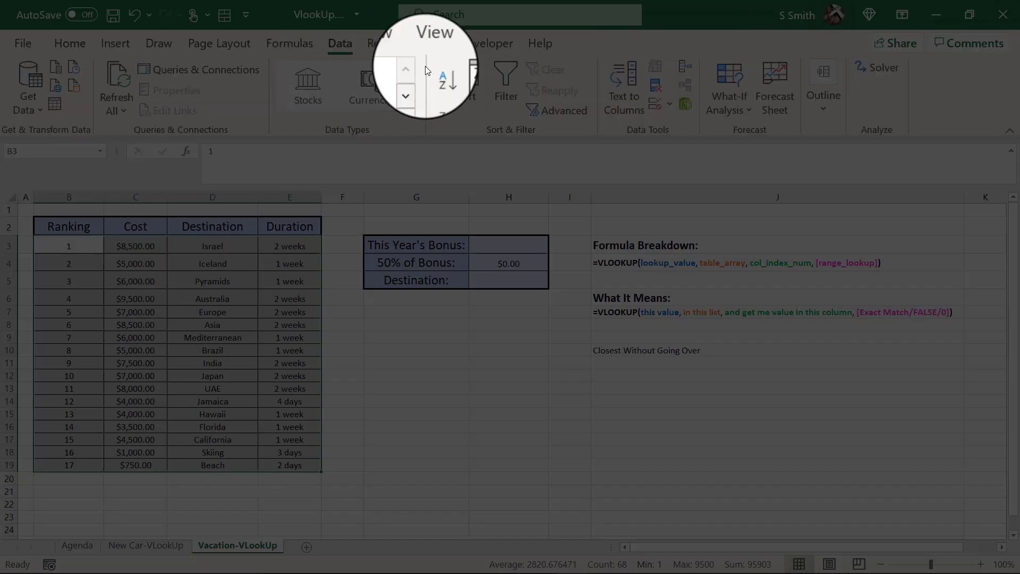
pyautogui.click(471, 79)
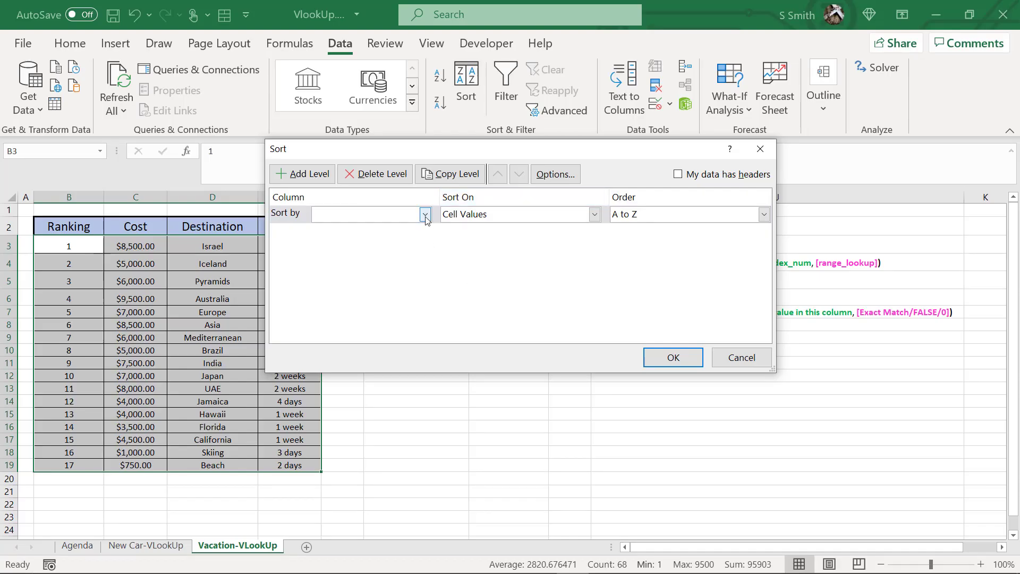
pyautogui.click(425, 215)
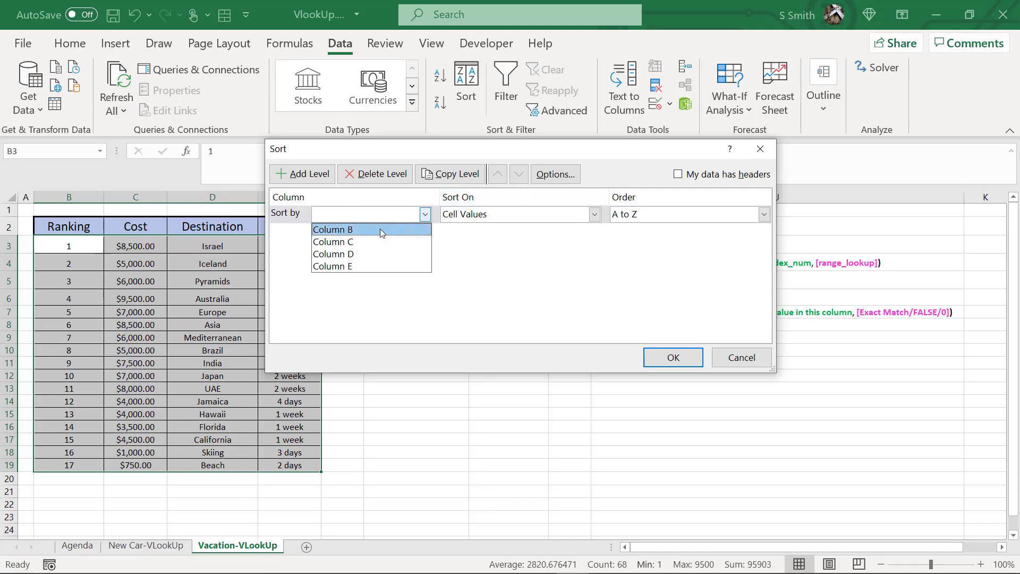
pyautogui.click(358, 242)
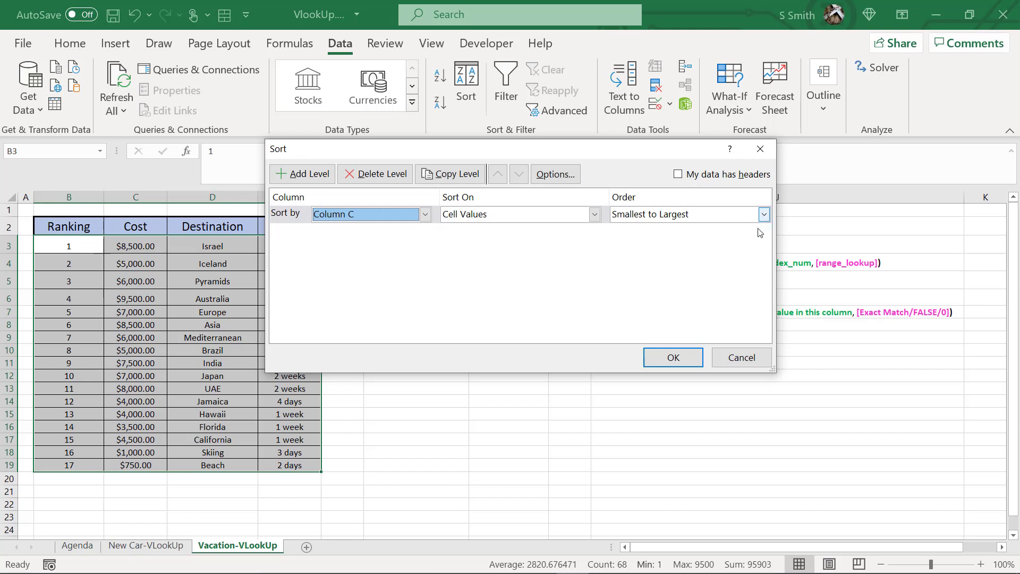
pyautogui.click(667, 357)
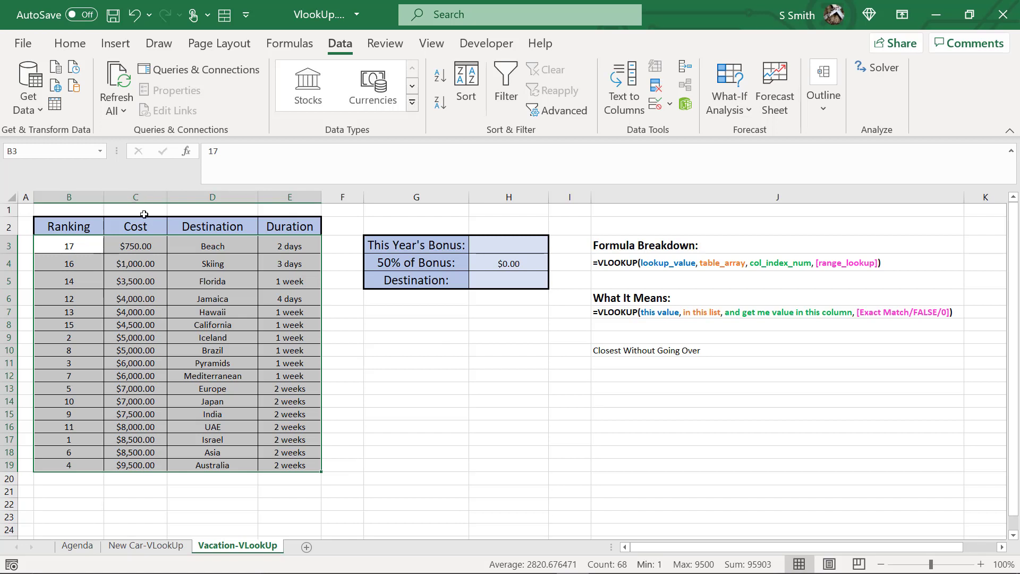
# Step: Enter 7000 as This Year's Bonus in H3 and select the Destination cell H5
pyautogui.click(80, 244)
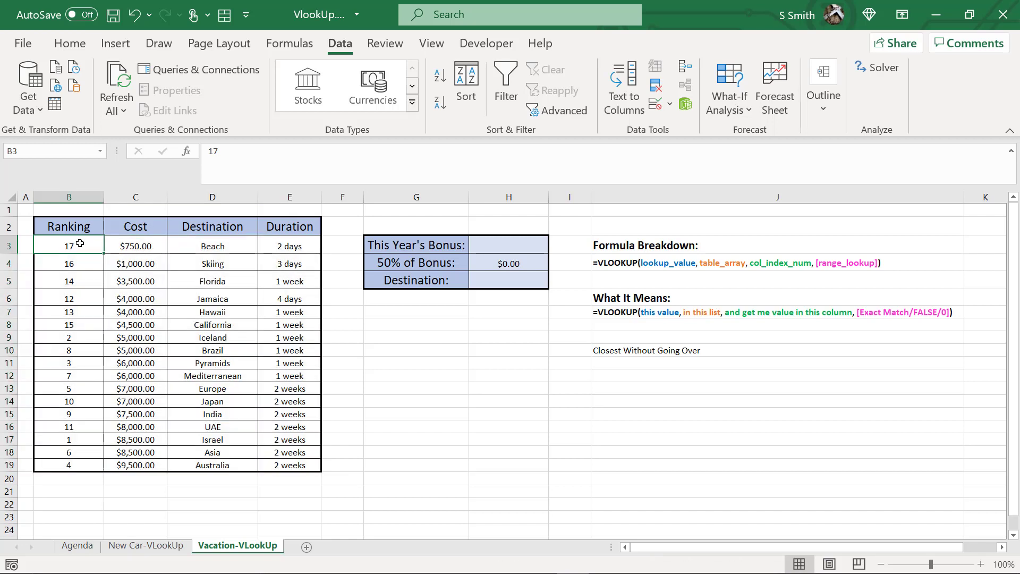
pyautogui.click(492, 244)
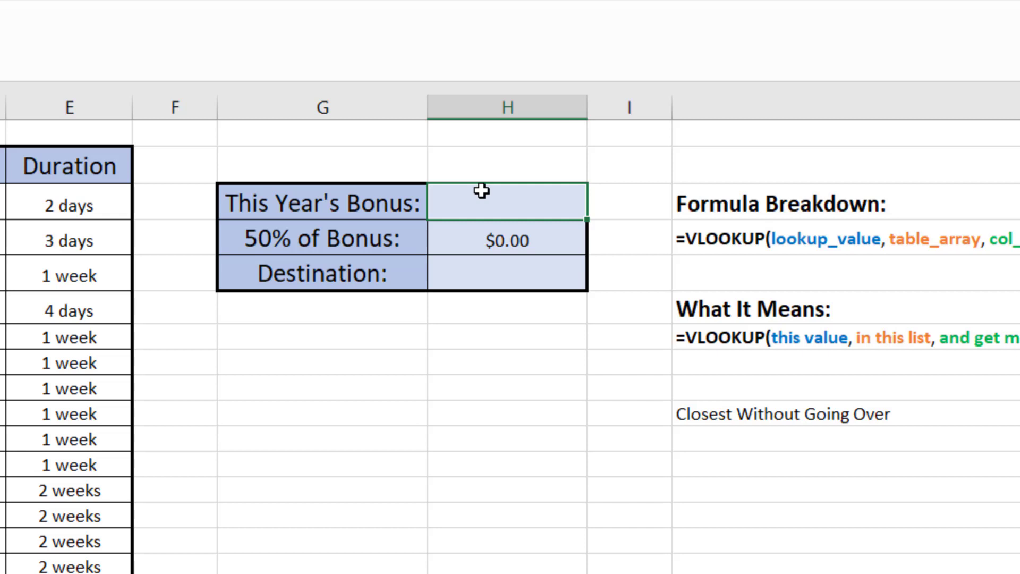
pyautogui.write('7000')
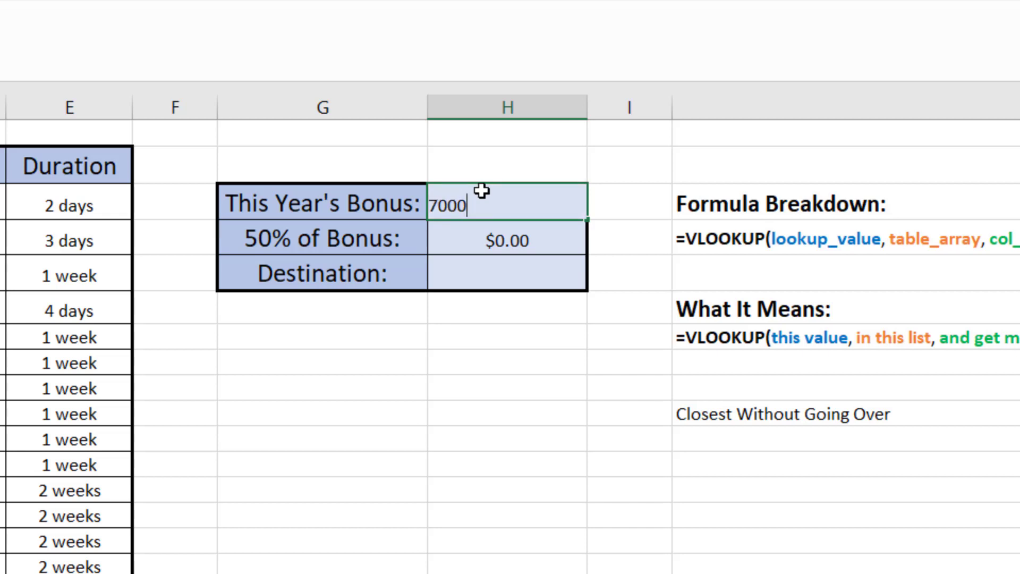
pyautogui.hotkey('ctrl', 'Return')
pyautogui.press('Down')
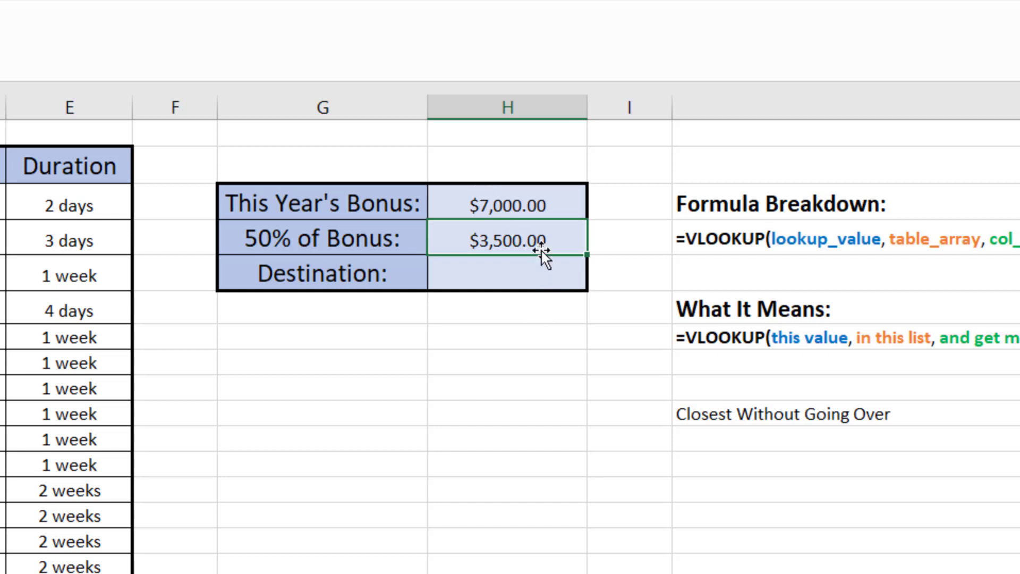
pyautogui.click(487, 275)
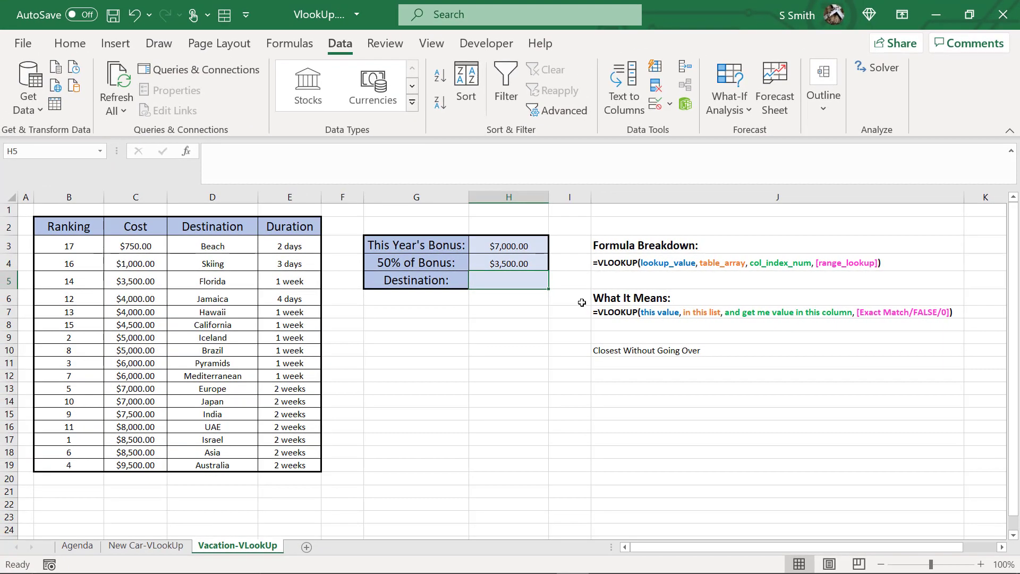
pyautogui.write('=vlo')
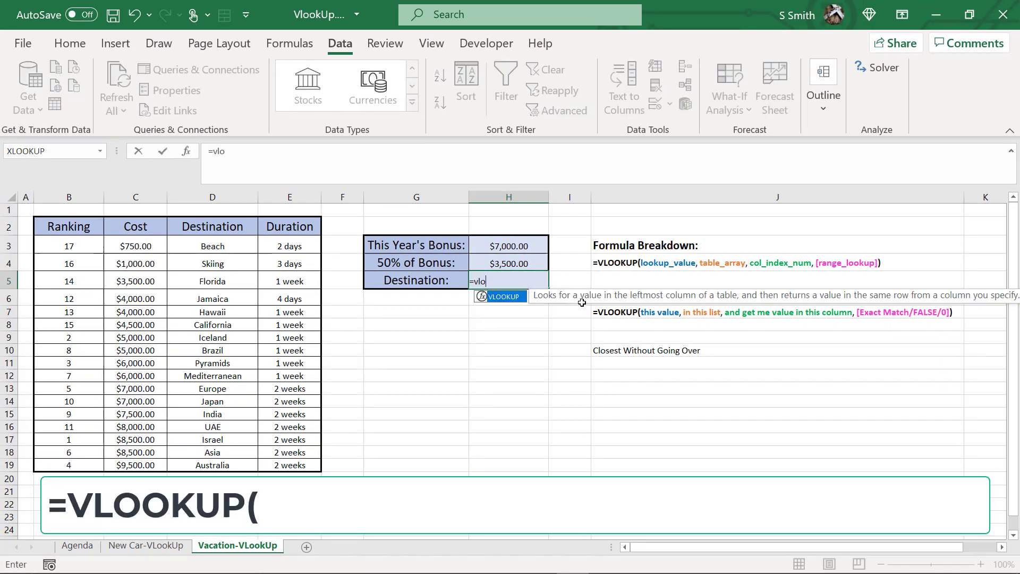
pyautogui.write('okup(')
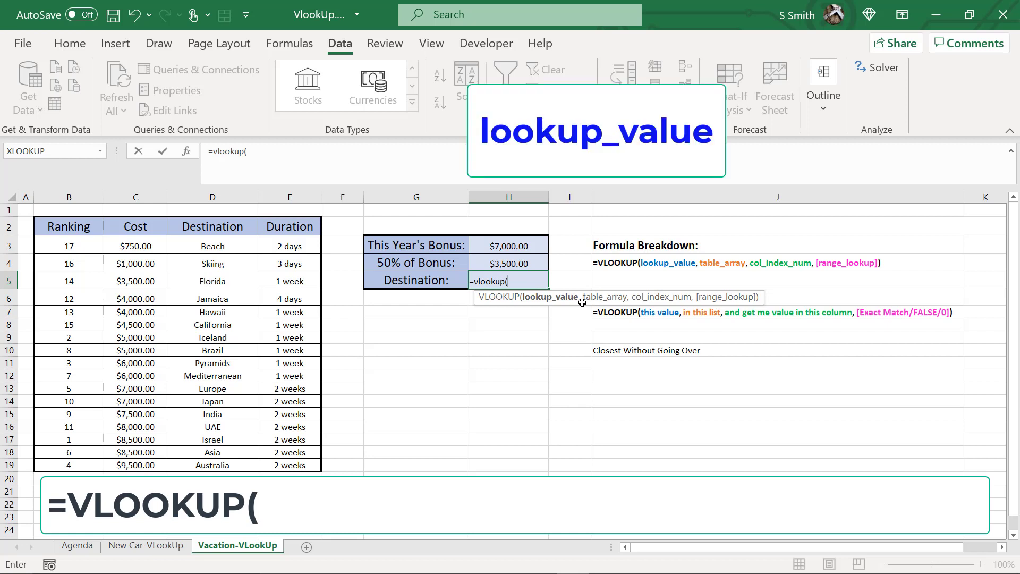
# Step: Enter =VLOOKUP(H4,C3:D19,2,TRUE) in H5, returning Florida for the $3,500 budget
pyautogui.click(514, 262)
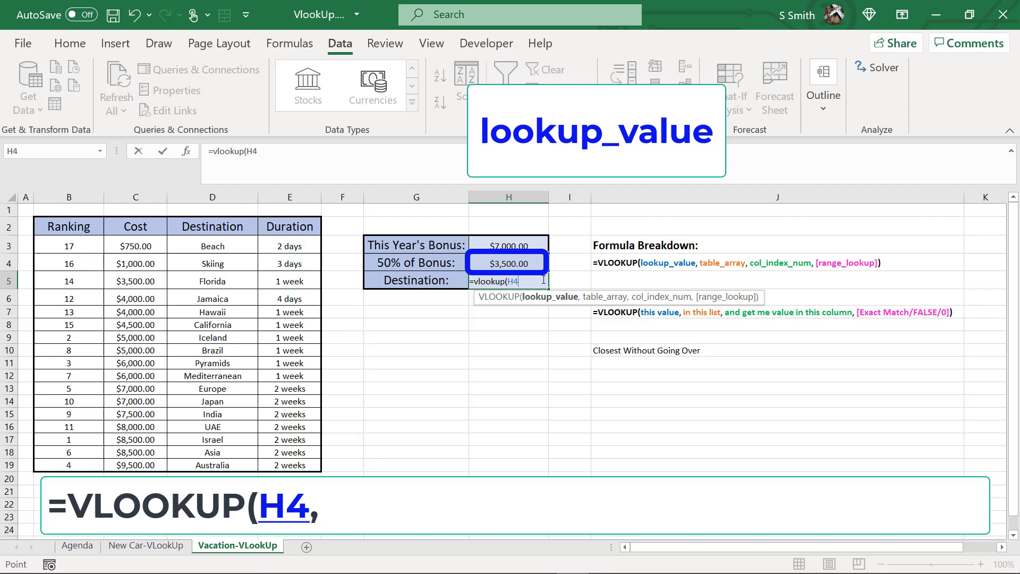
pyautogui.write(',')
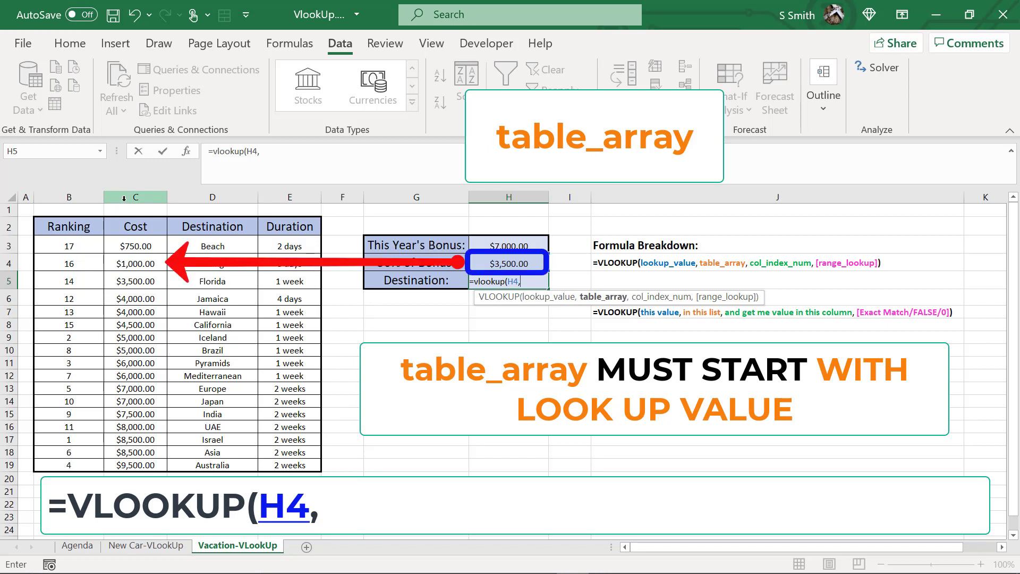
pyautogui.click(123, 246)
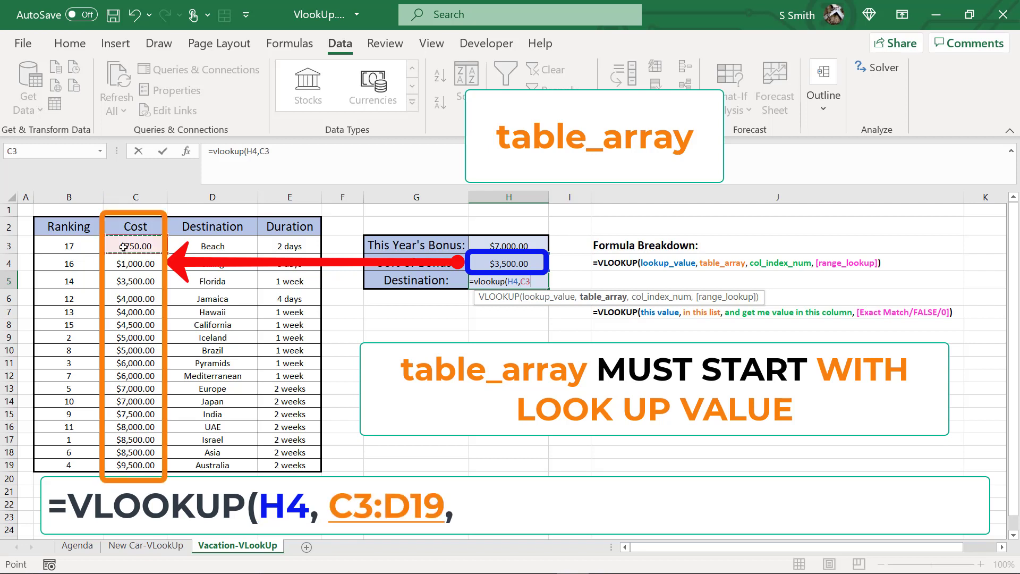
pyautogui.moveTo(124, 246); pyautogui.dragTo(232, 249)
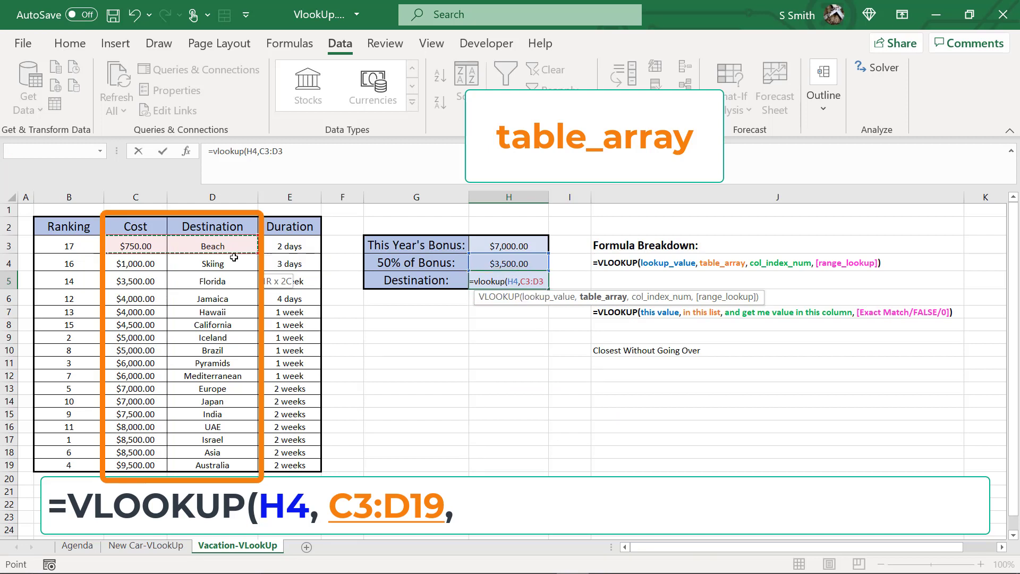
pyautogui.moveTo(232, 249)
pyautogui.mouseDown()
pyautogui.moveTo(206, 412)
pyautogui.moveTo(212, 454)
pyautogui.mouseUp()
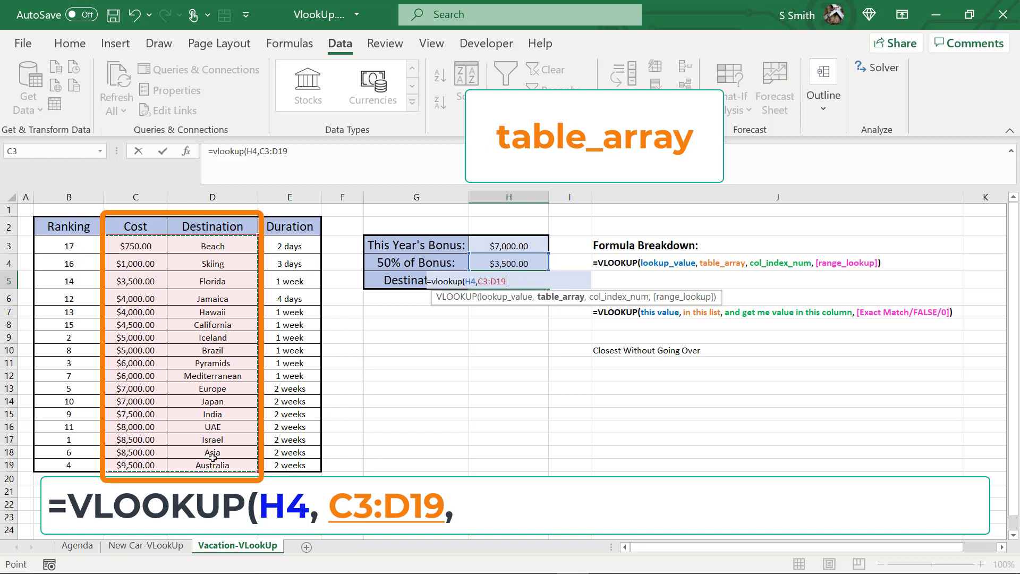
pyautogui.write(',')
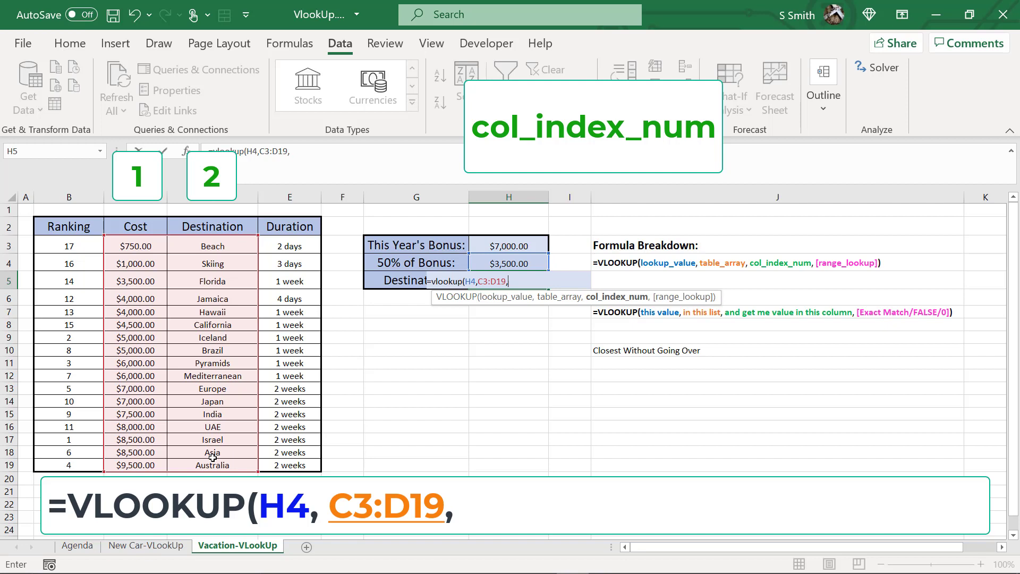
pyautogui.write('2')
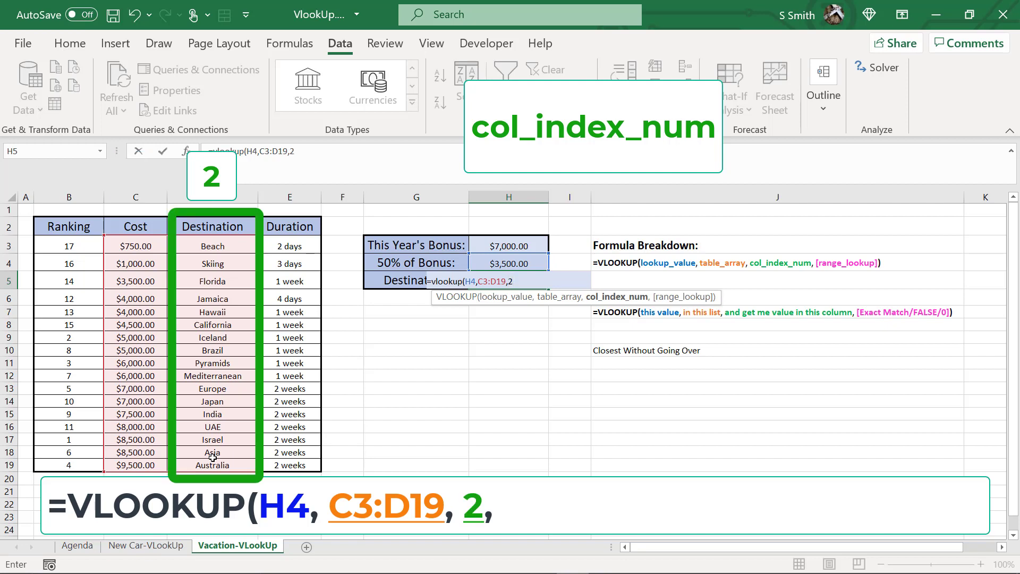
pyautogui.write(',')
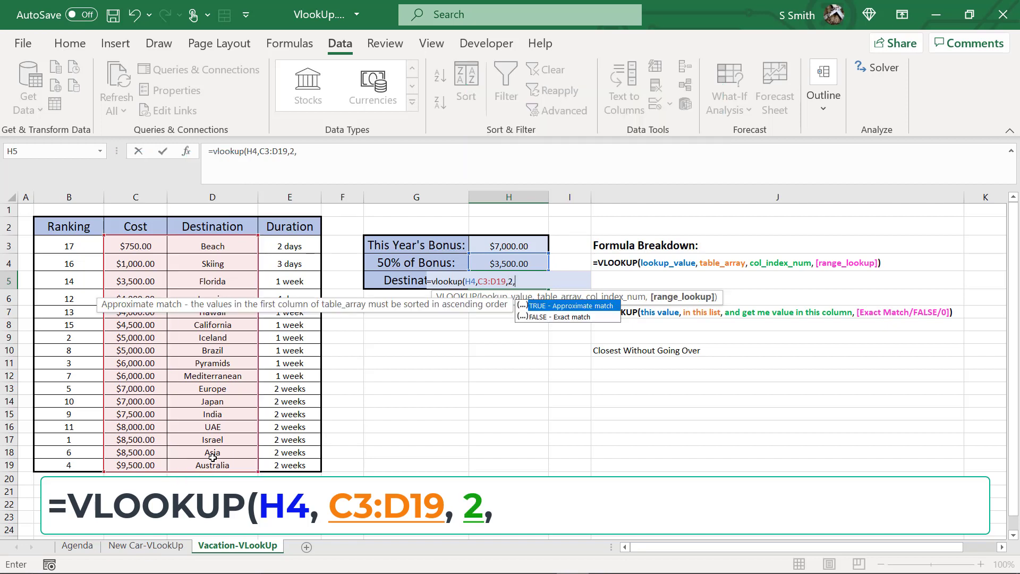
pyautogui.write('tru')
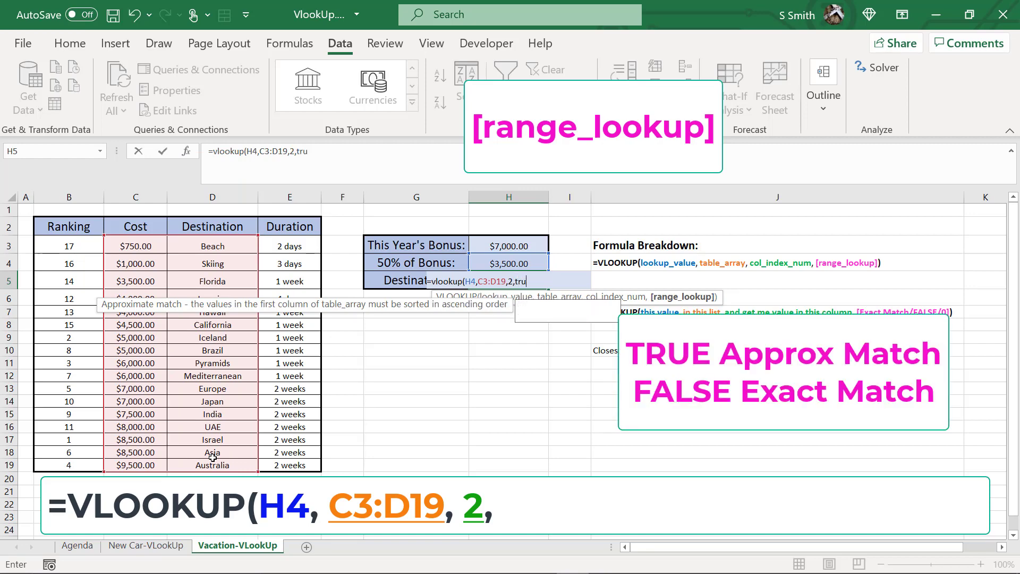
pyautogui.write('e)')
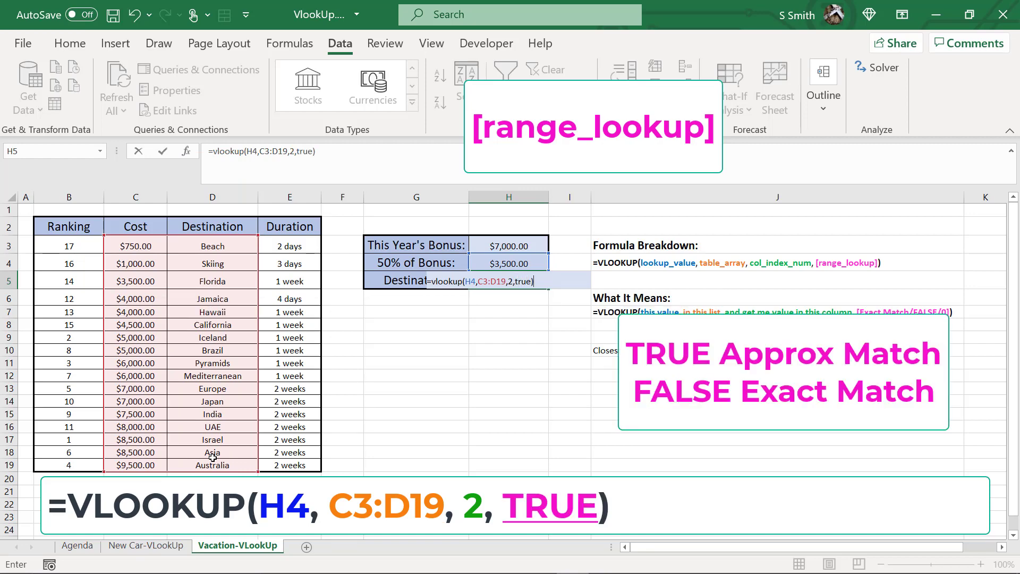
pyautogui.press('Return')
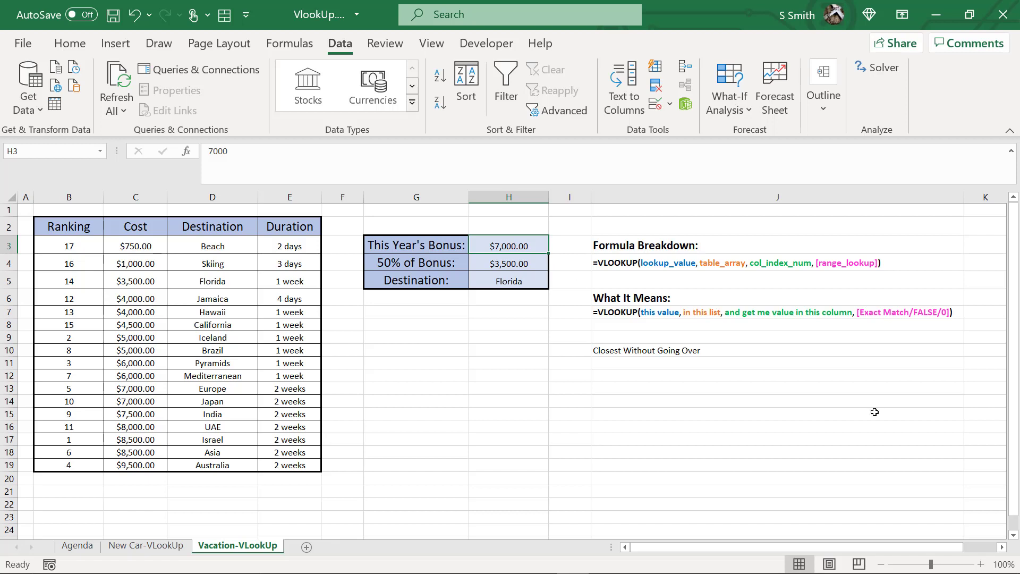
pyautogui.write('6500')
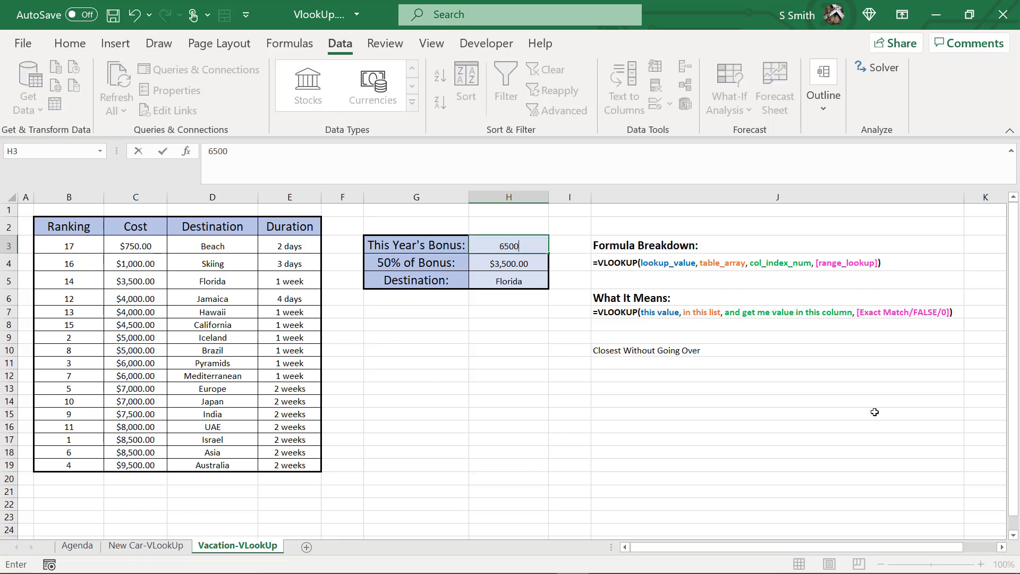
# Step: Try bonuses of 6500, 9200 and 18000 in H3, leaving the lookup returning Asia
pyautogui.press('Return')
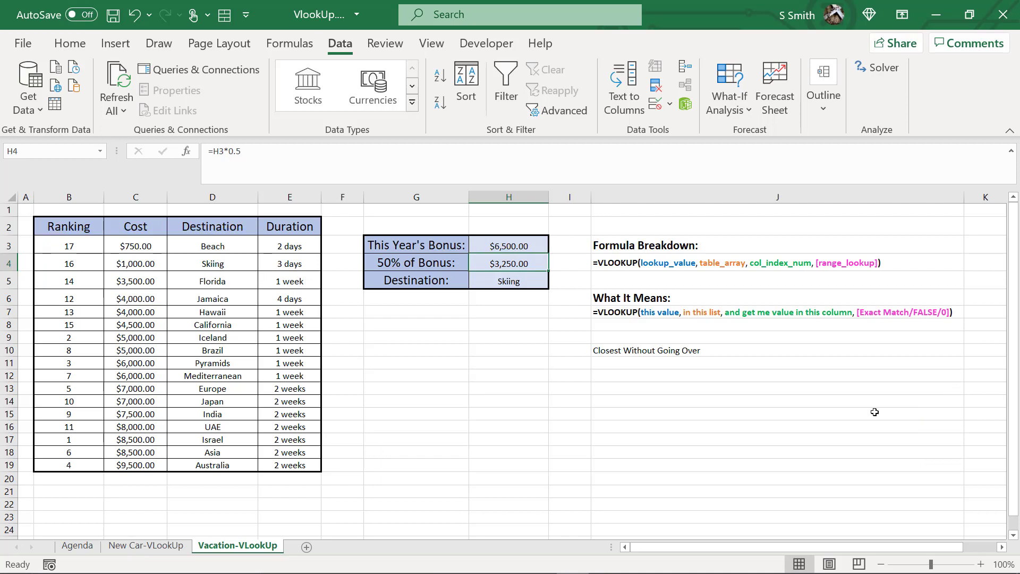
pyautogui.click(495, 246)
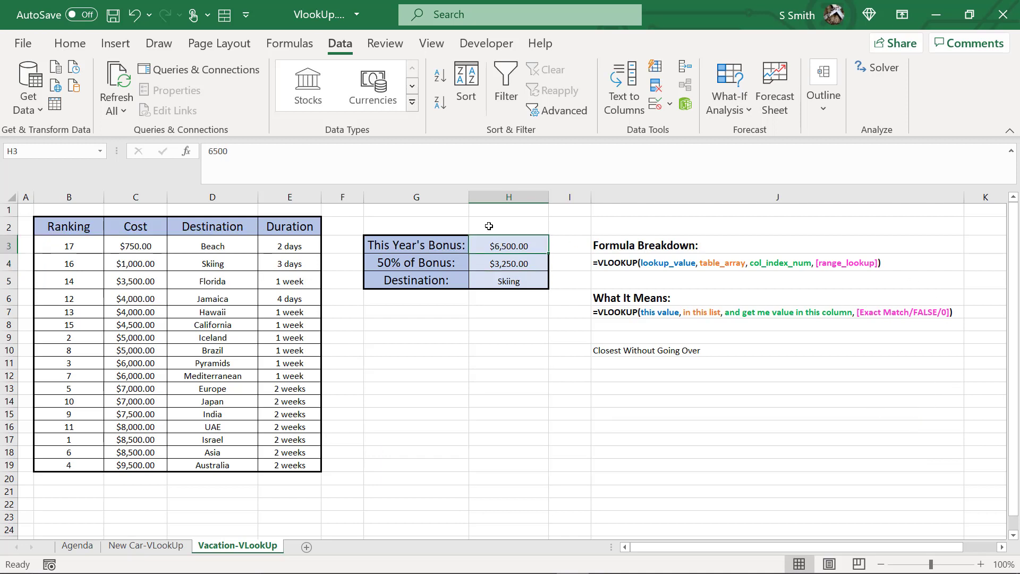
pyautogui.write('920')
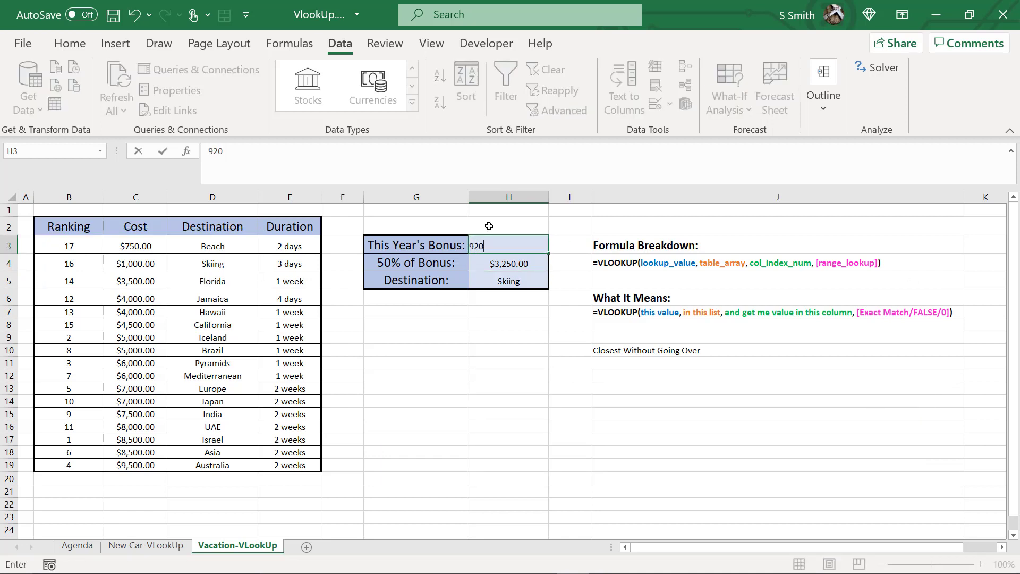
pyautogui.write('0')
pyautogui.press('Return')
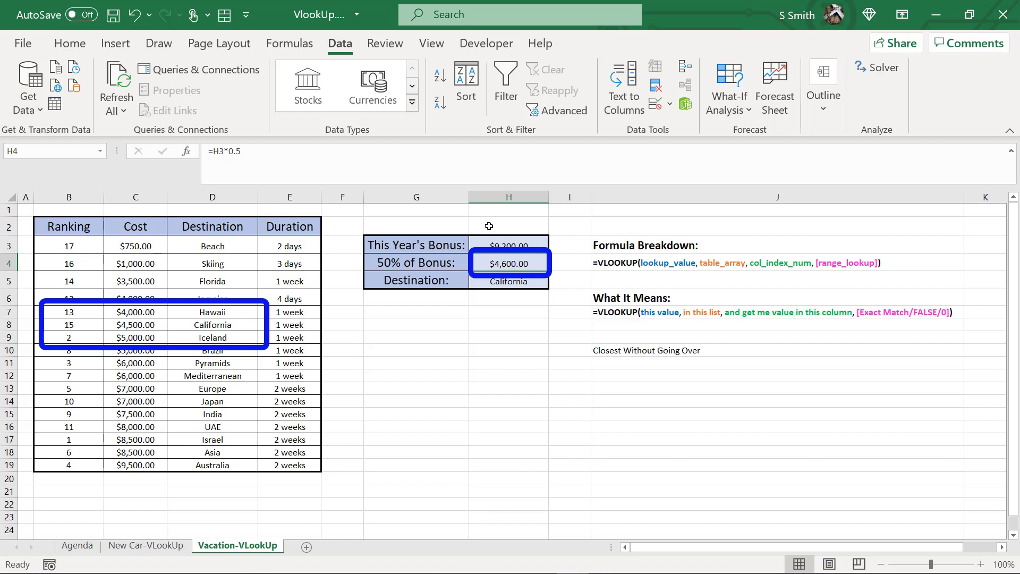
pyautogui.click(498, 240)
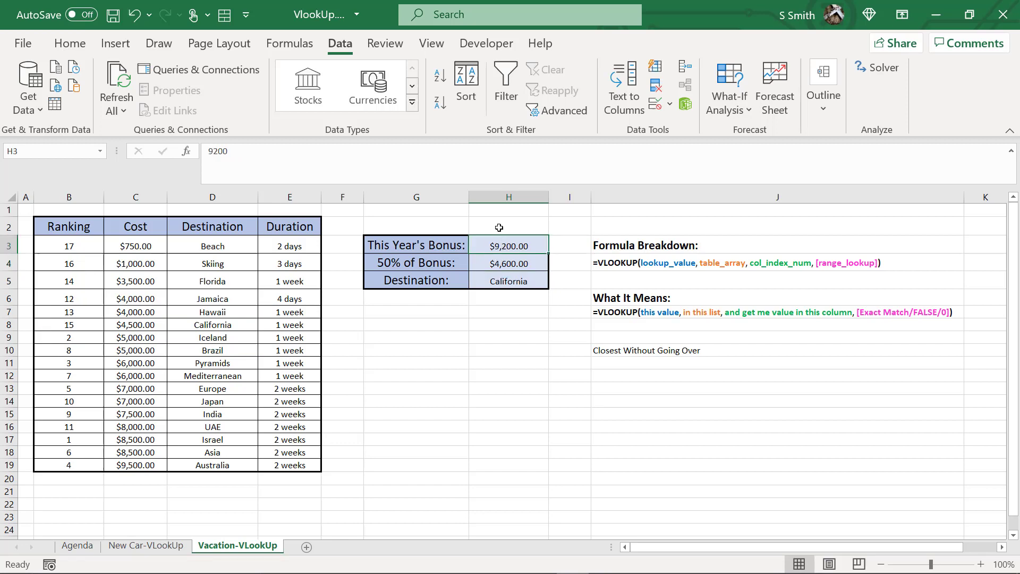
pyautogui.write('180')
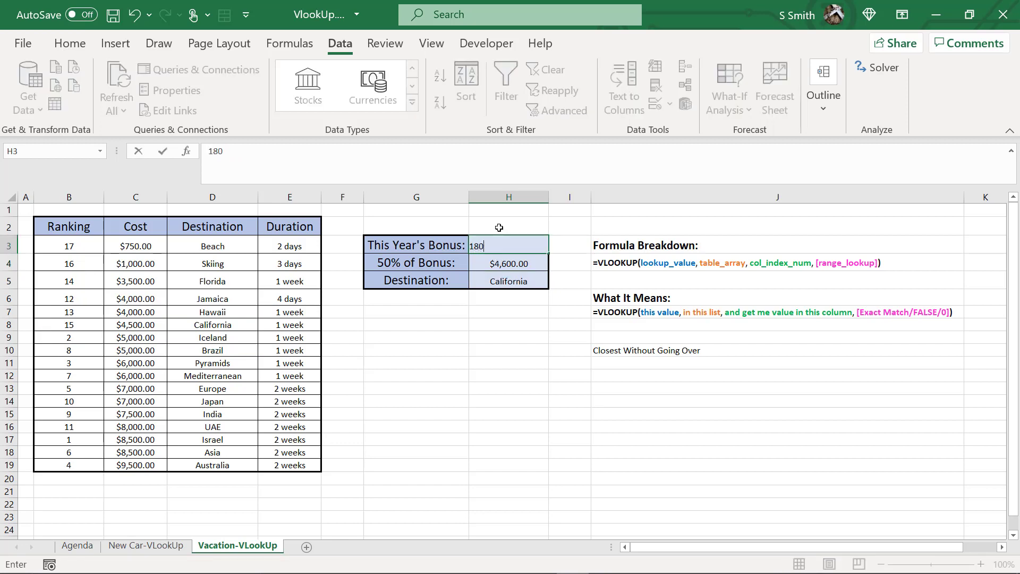
pyautogui.write('00')
pyautogui.press('Return')
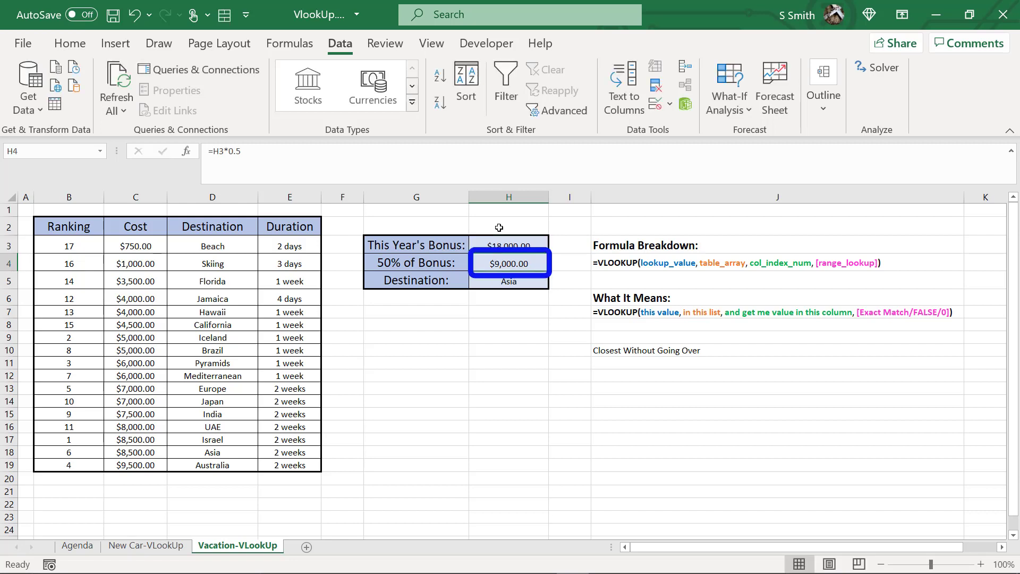